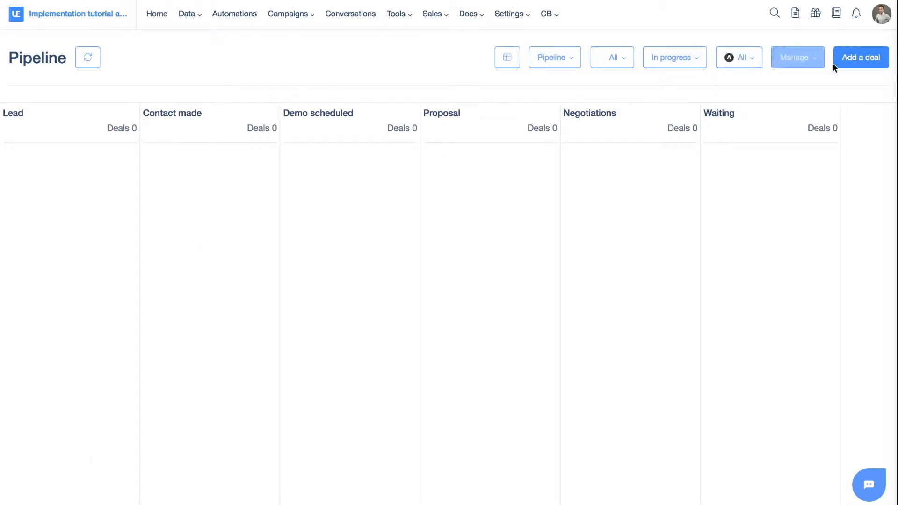
- Start a new deal named My first deal with a value of 100
click(849, 58)
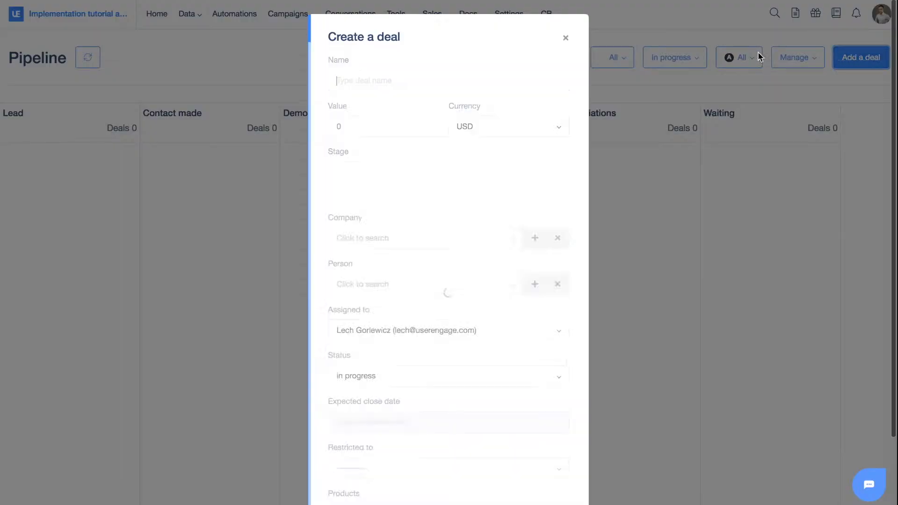
scroll(421, 90, down, 3)
scroll(435, 66, up, 3)
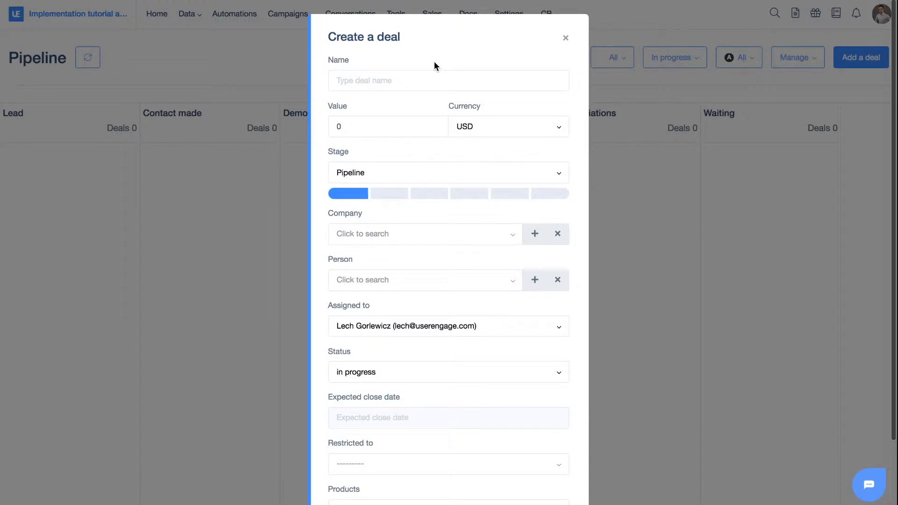
click(457, 81)
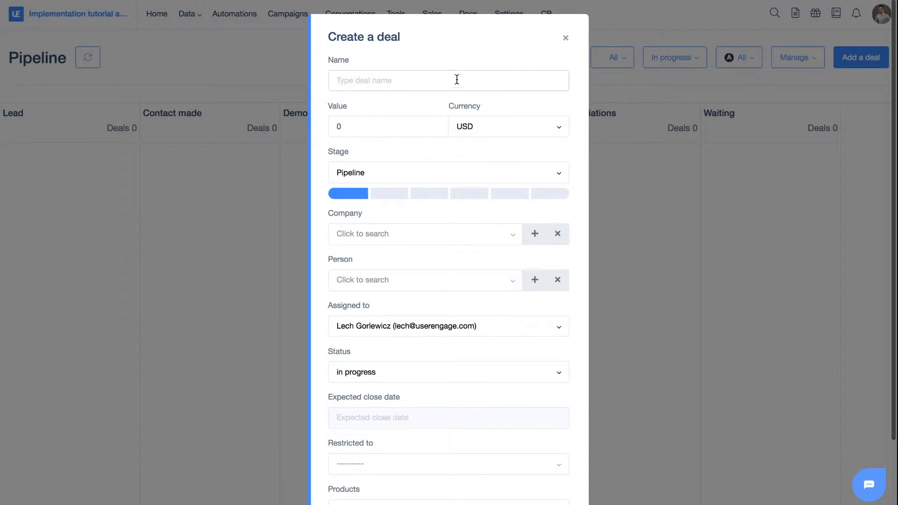
click(457, 80)
text(My first deal)
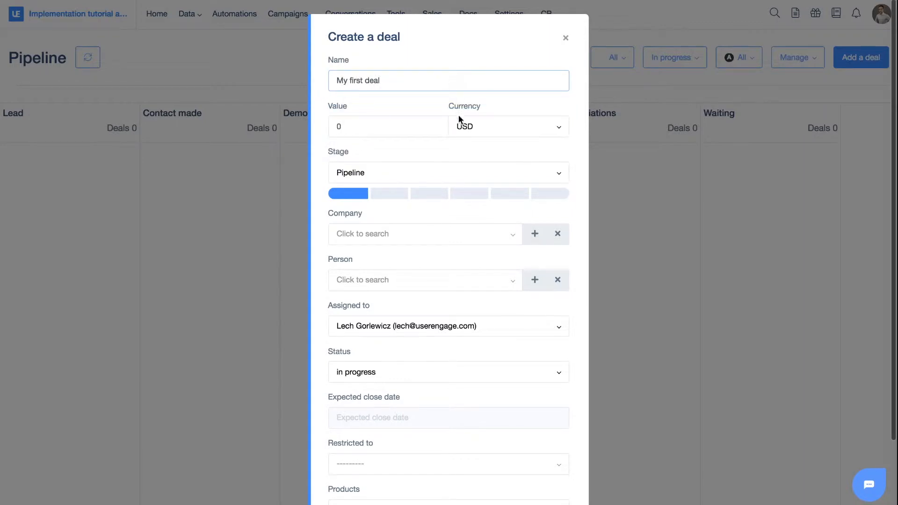
click(363, 125)
key(BackSpace)
text(100)
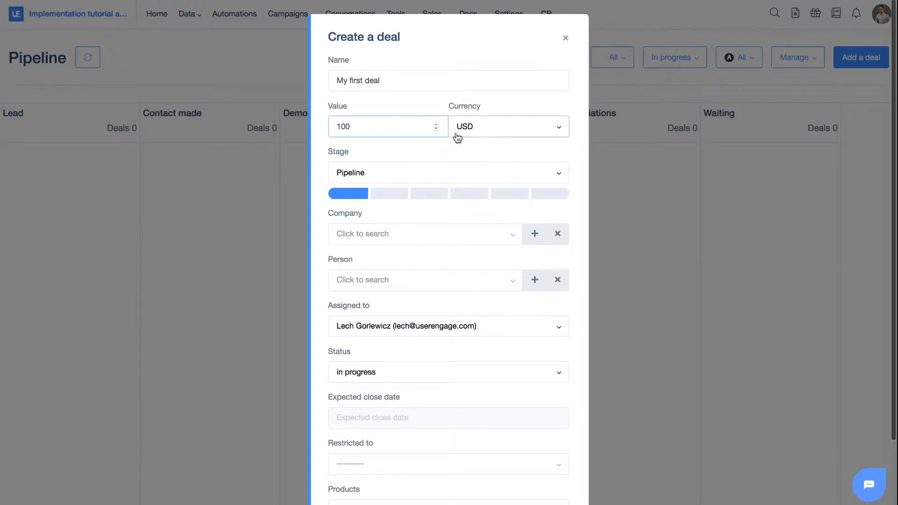
- Choose Pipeline as the deal's stage pipeline
scroll(457, 140, down, 1)
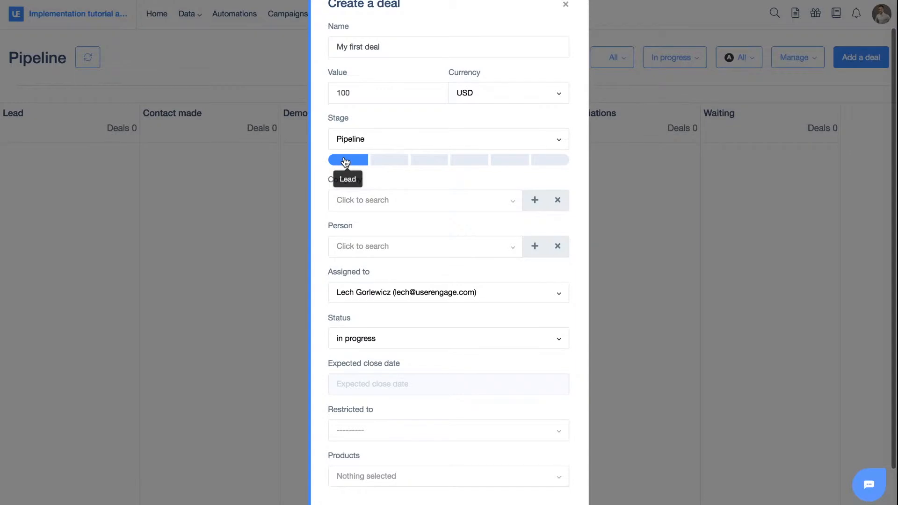
scroll(345, 161, down, 1)
click(365, 116)
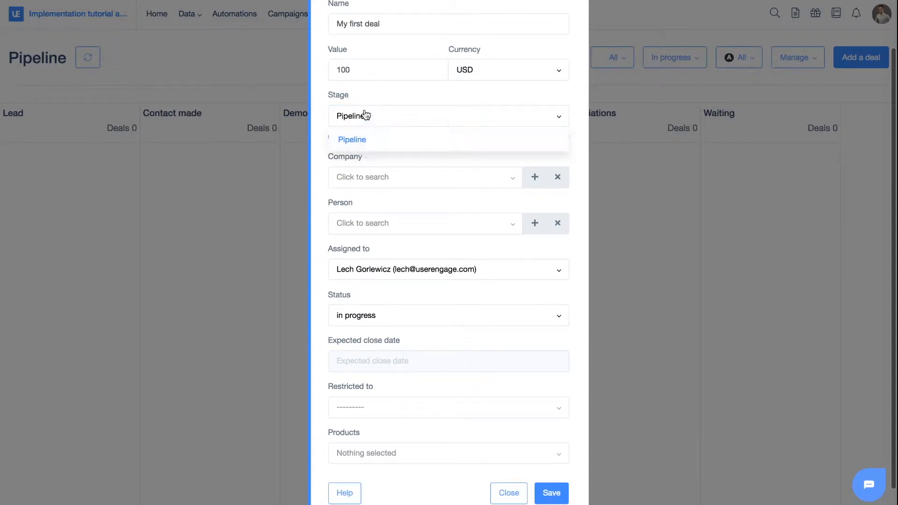
click(361, 140)
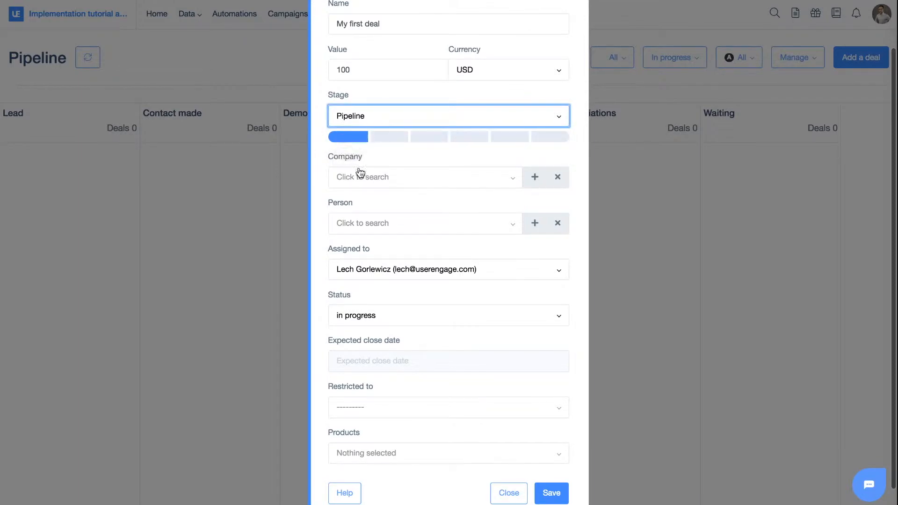
- Link the deal to Example company by searching companies for company
click(425, 183)
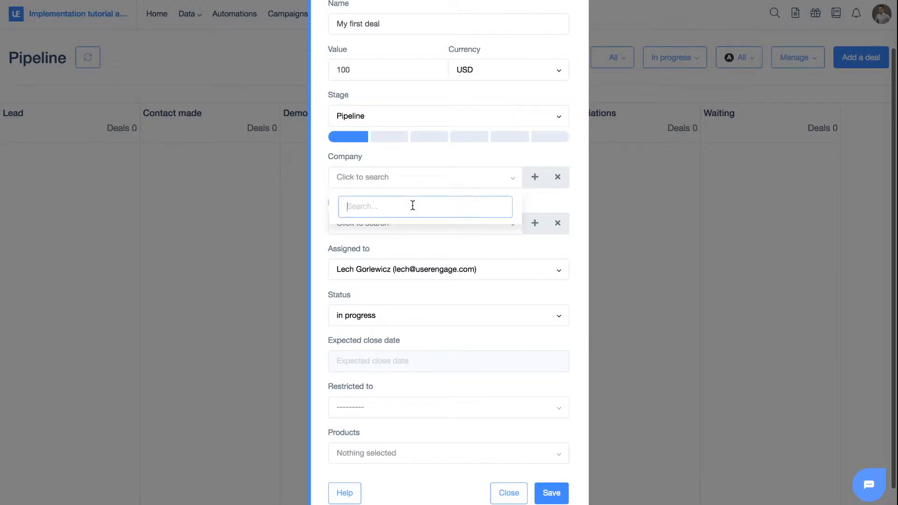
text(company)
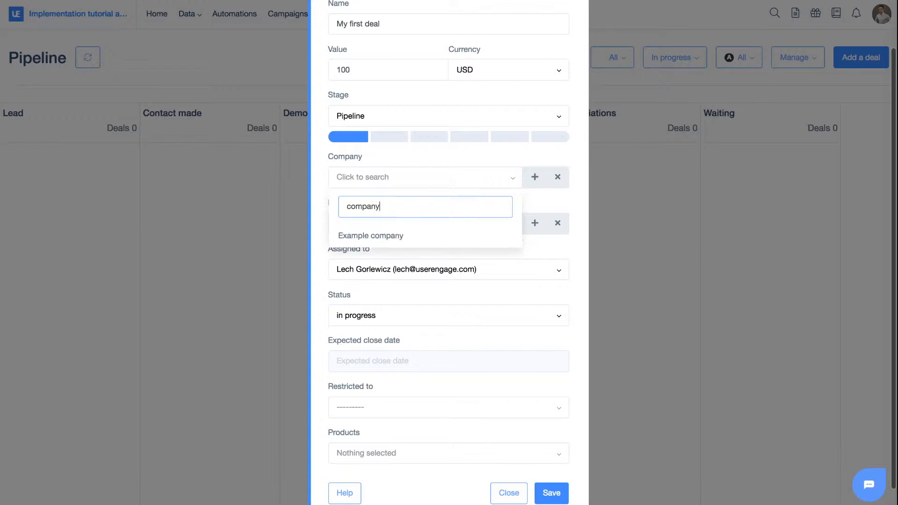
click(369, 236)
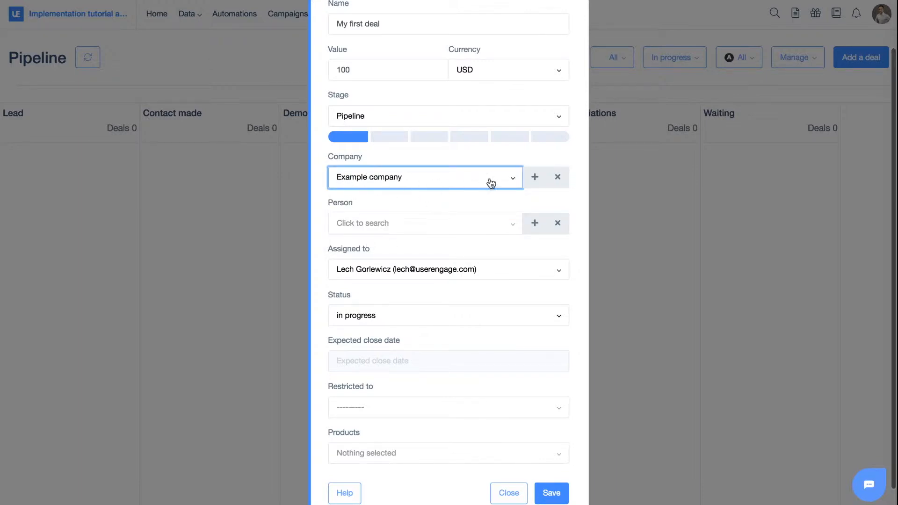
click(473, 159)
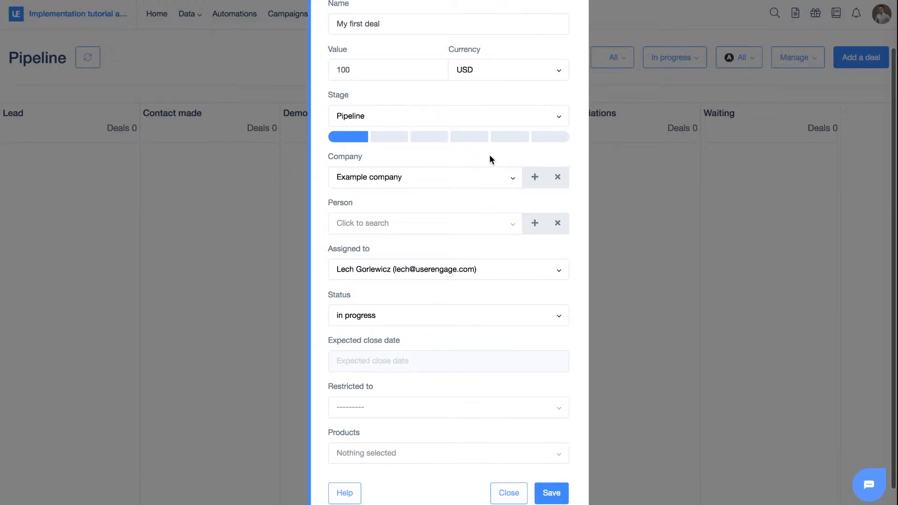
click(535, 179)
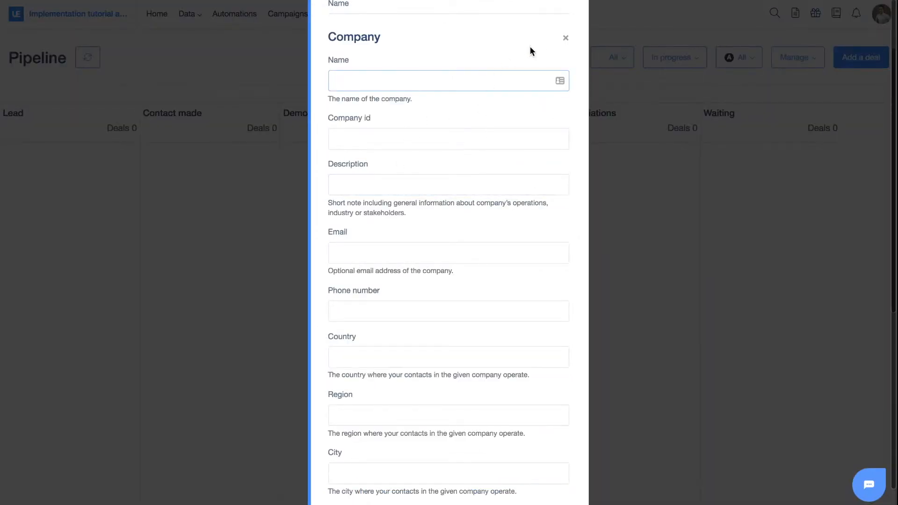
click(567, 38)
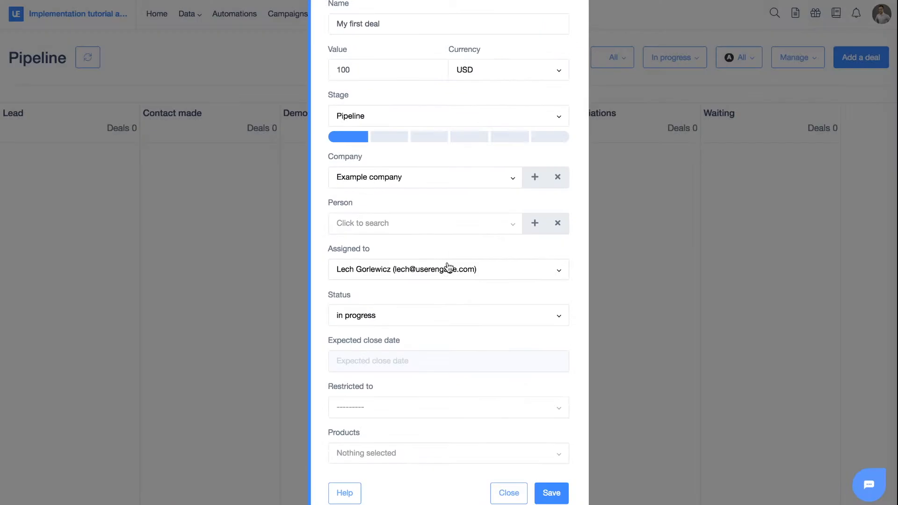
- Attach a contact person to the deal by searching the person list and choosing the test contact
click(405, 232)
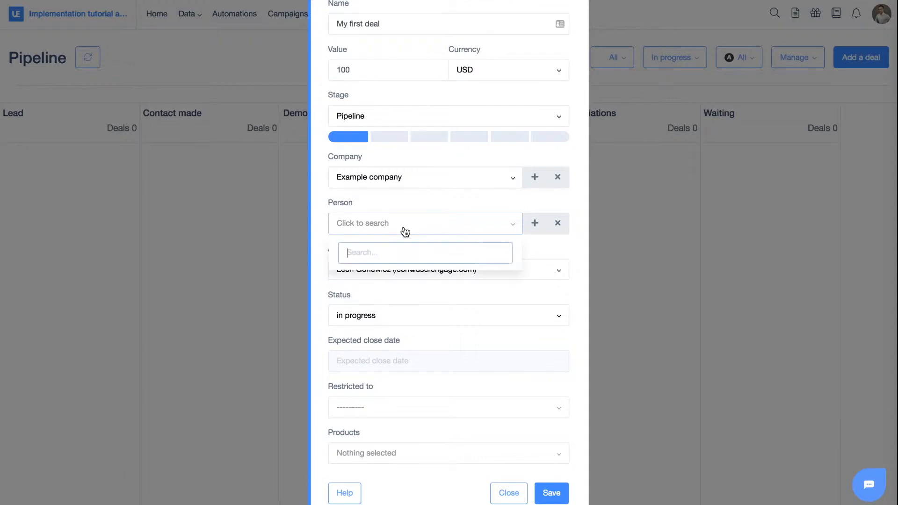
text(lech)
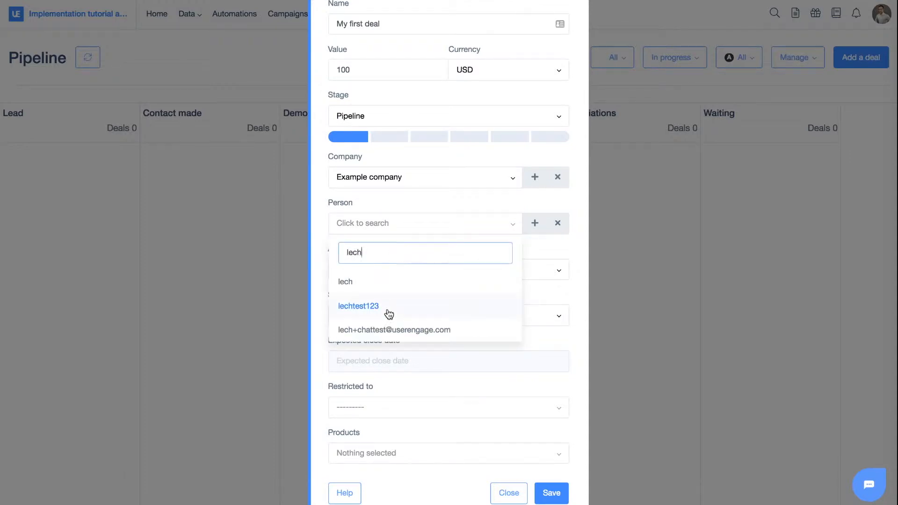
click(389, 314)
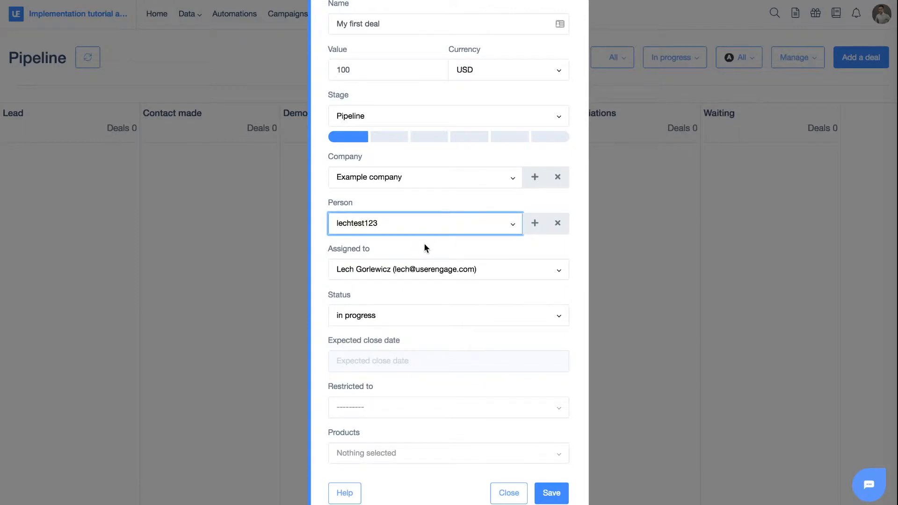
click(384, 249)
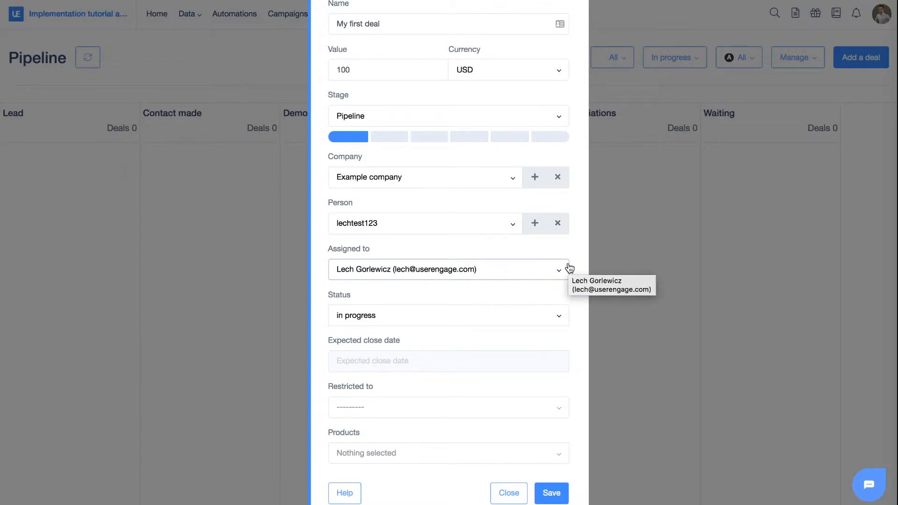
- Set the deal's expected close date to 2018-07-31
click(392, 323)
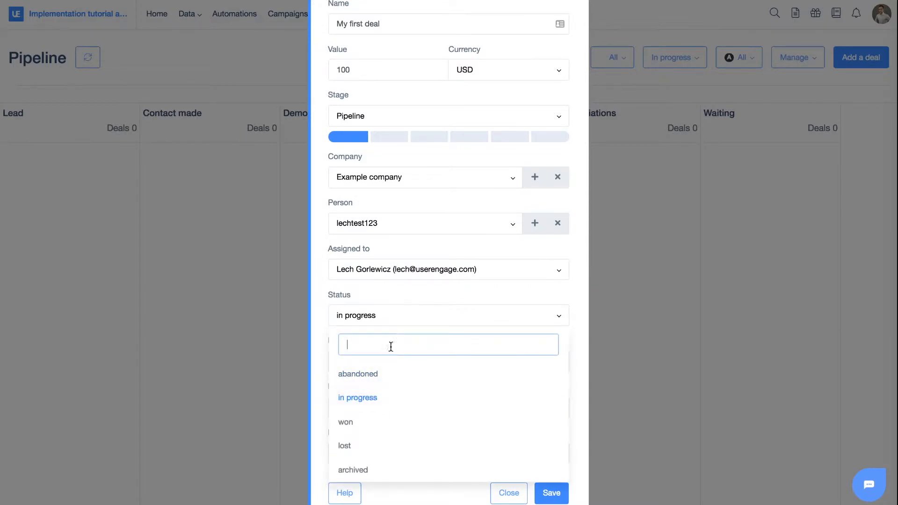
click(390, 298)
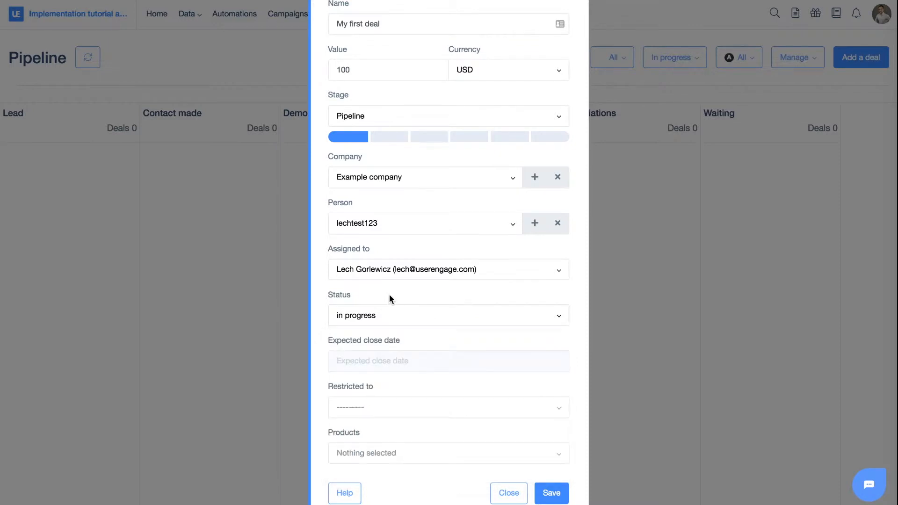
click(388, 373)
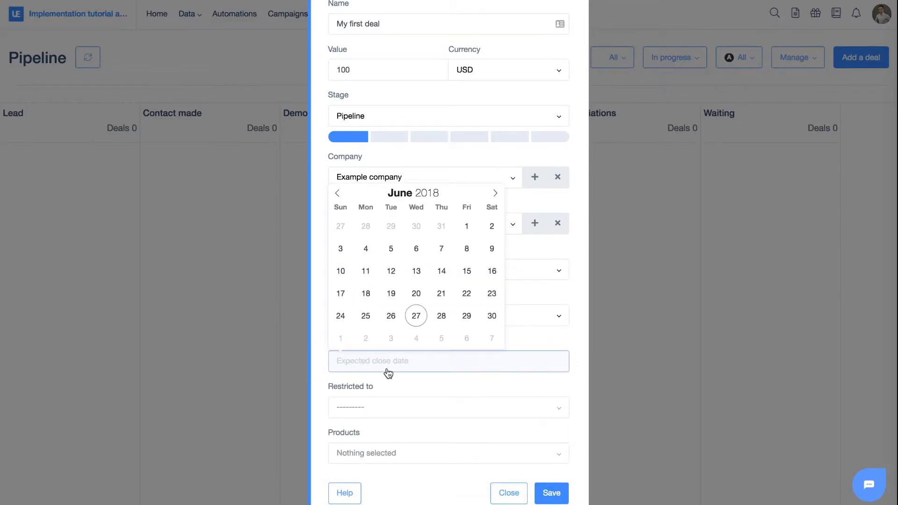
click(495, 195)
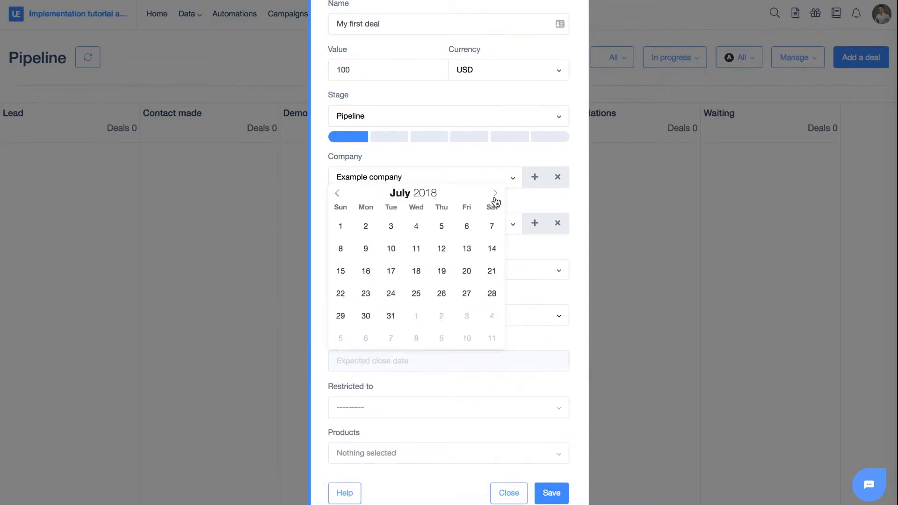
click(390, 316)
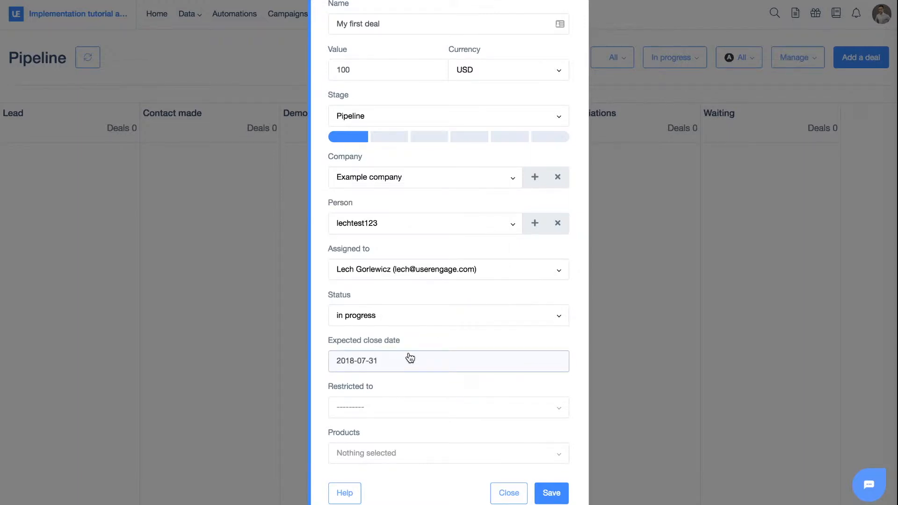
- Save the new deal without setting a restriction
click(385, 411)
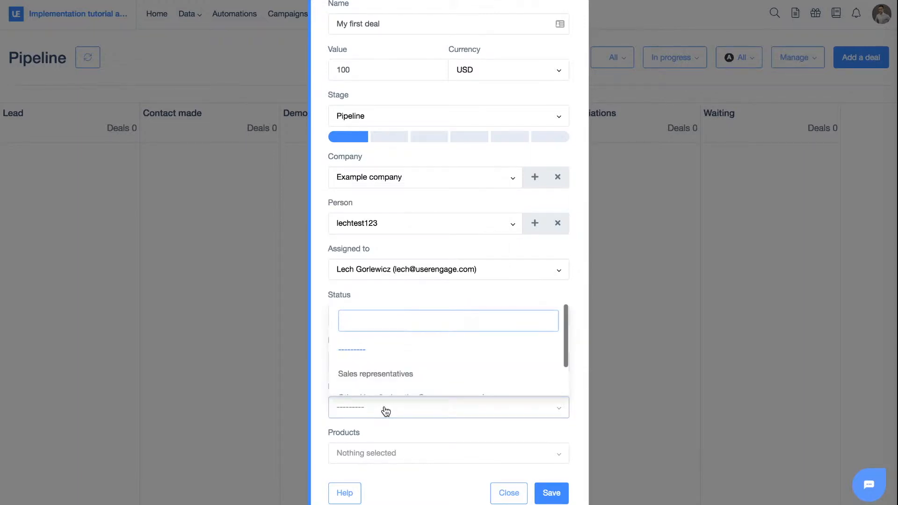
click(382, 408)
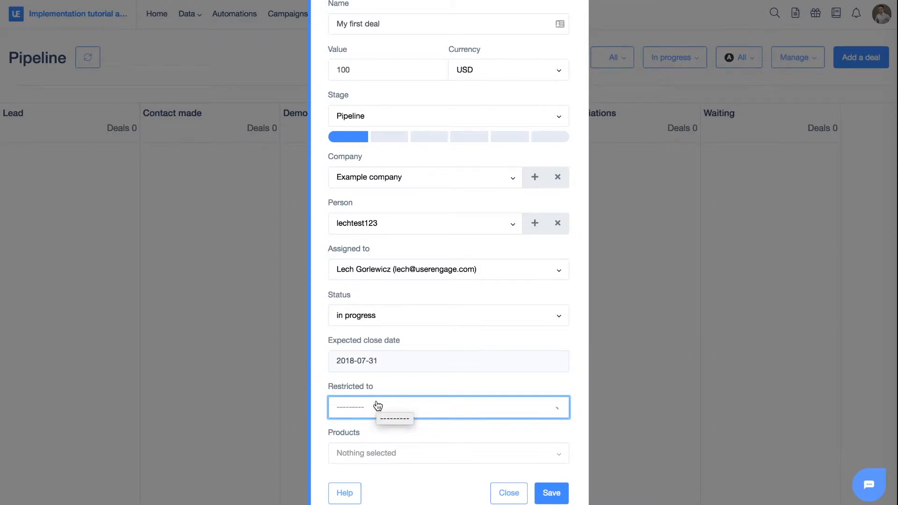
click(405, 407)
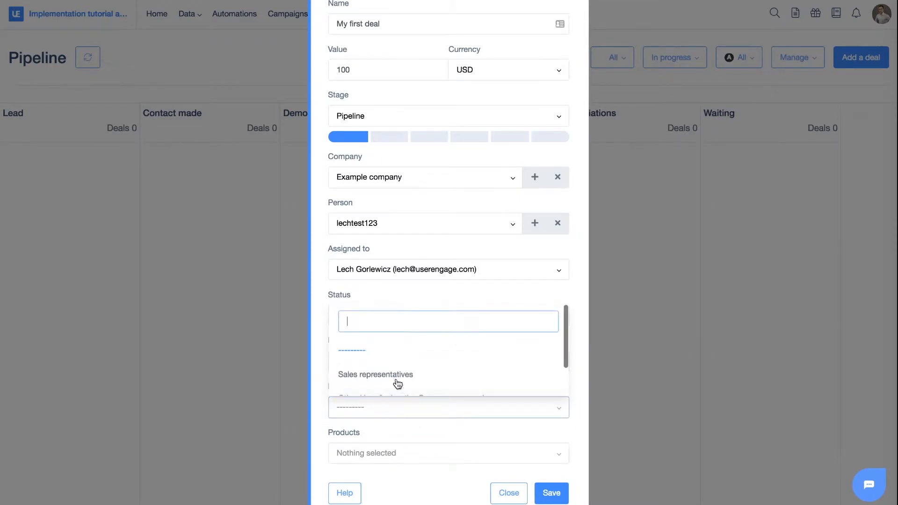
click(326, 354)
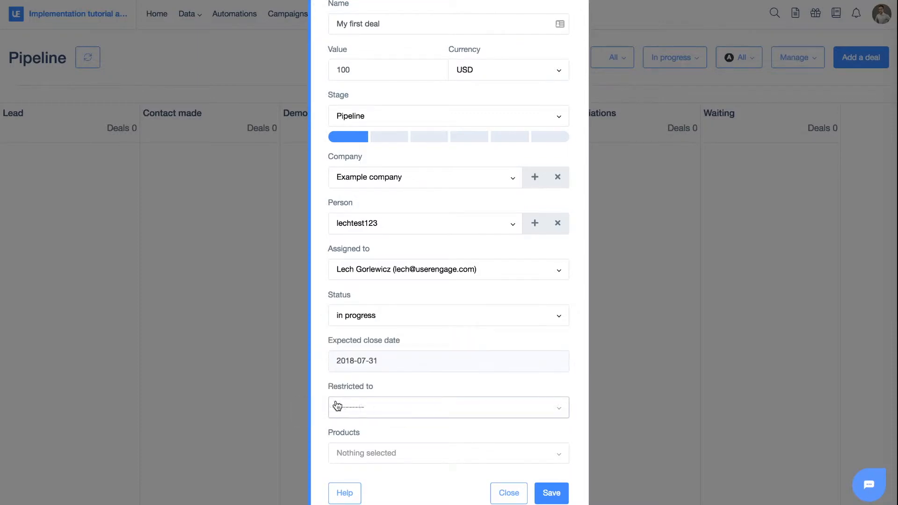
click(552, 493)
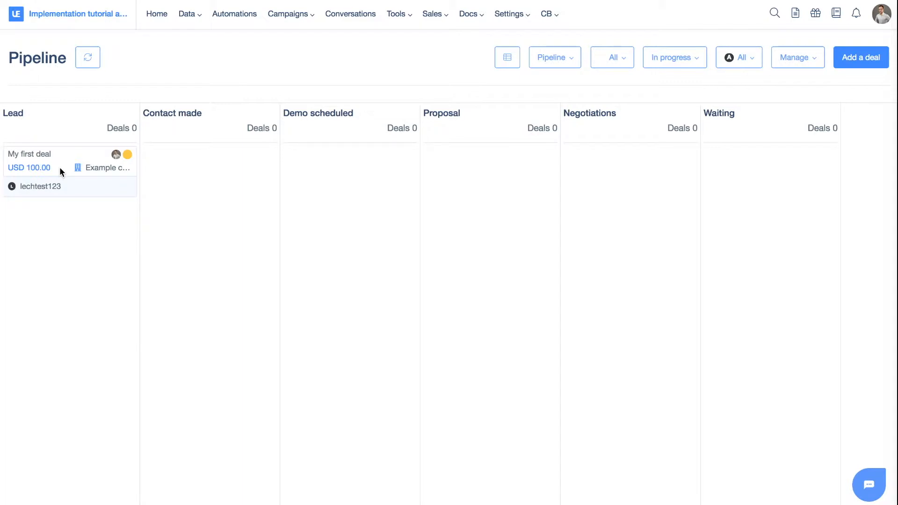
- Mark the deal as lost with the reason Too expensive
drag(57, 160, 95, 142)
drag(21, 186, 316, 474)
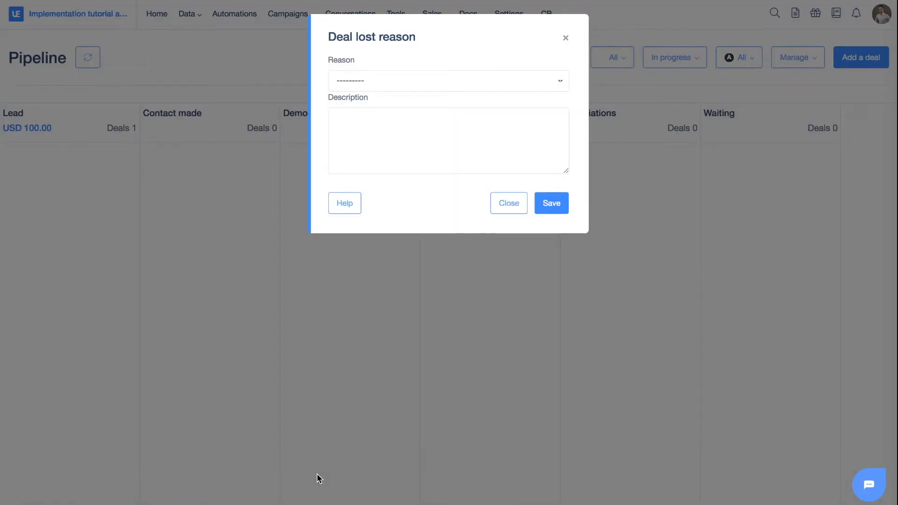
click(369, 87)
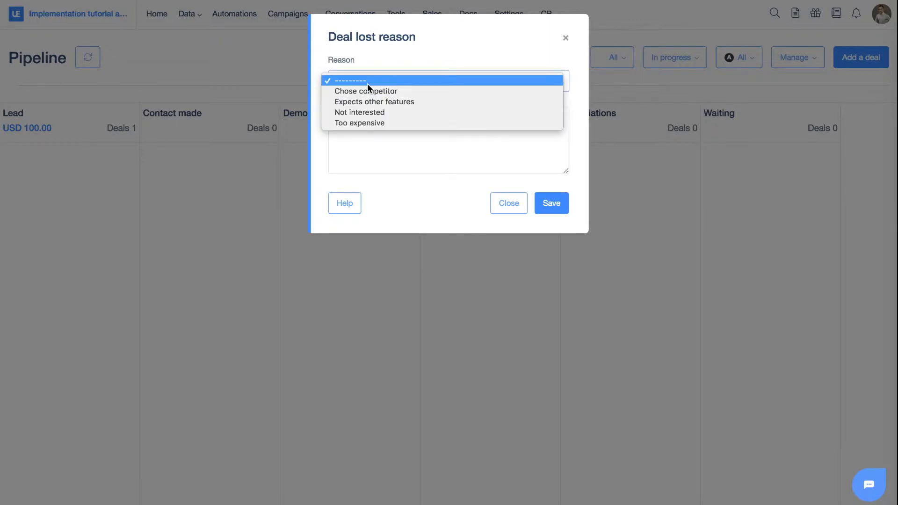
click(386, 122)
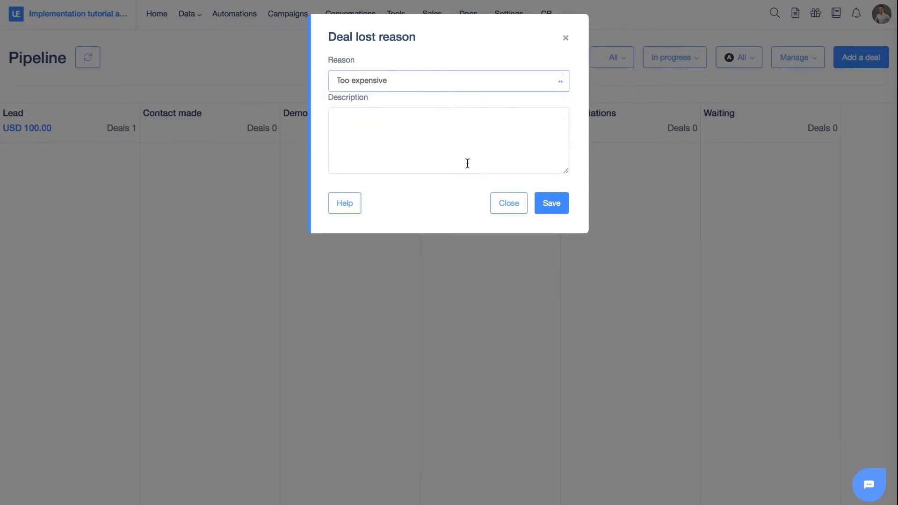
click(558, 211)
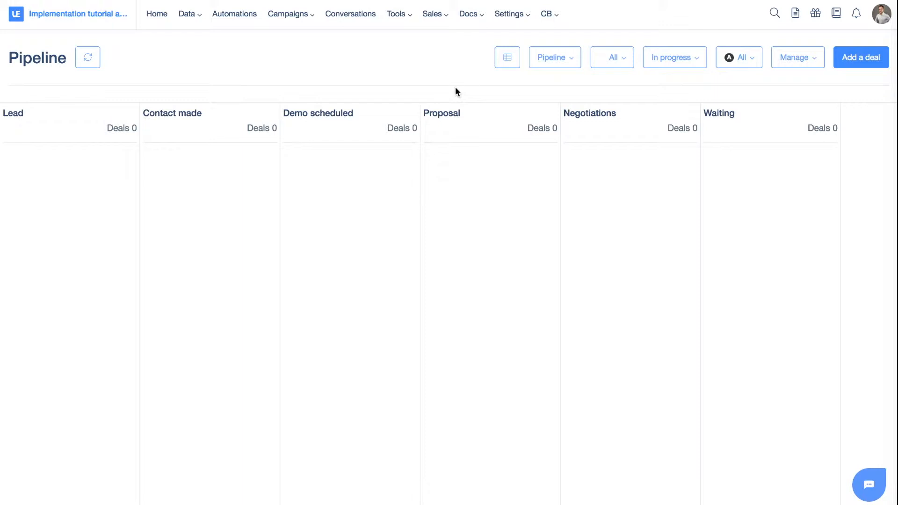
- Filter the pipeline board to show lost deals
click(684, 63)
click(670, 156)
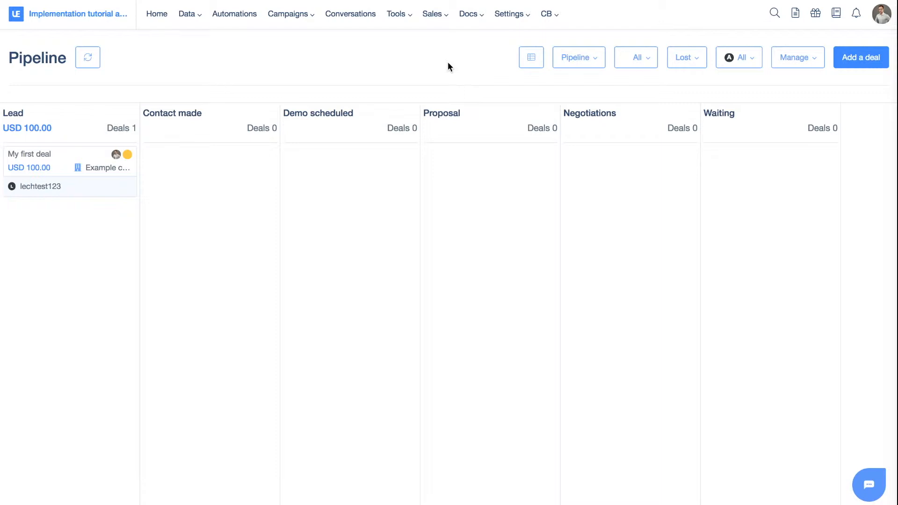
click(592, 66)
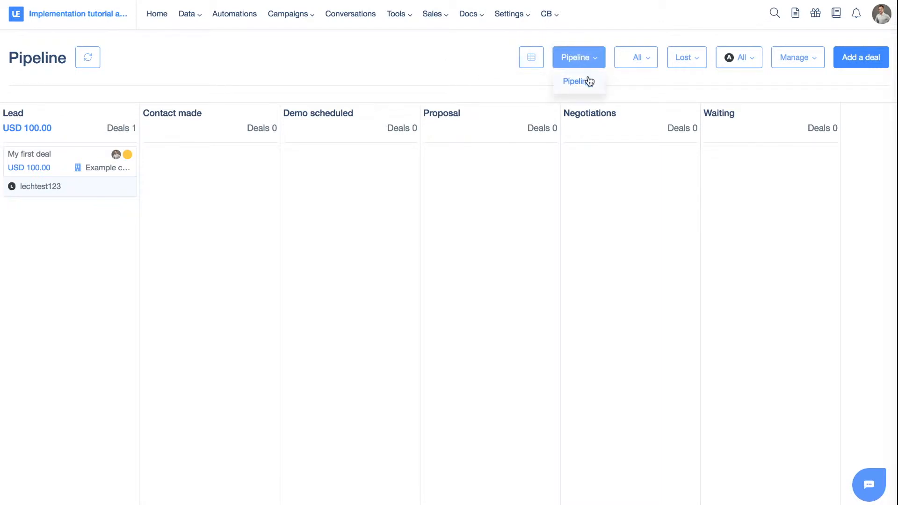
click(659, 62)
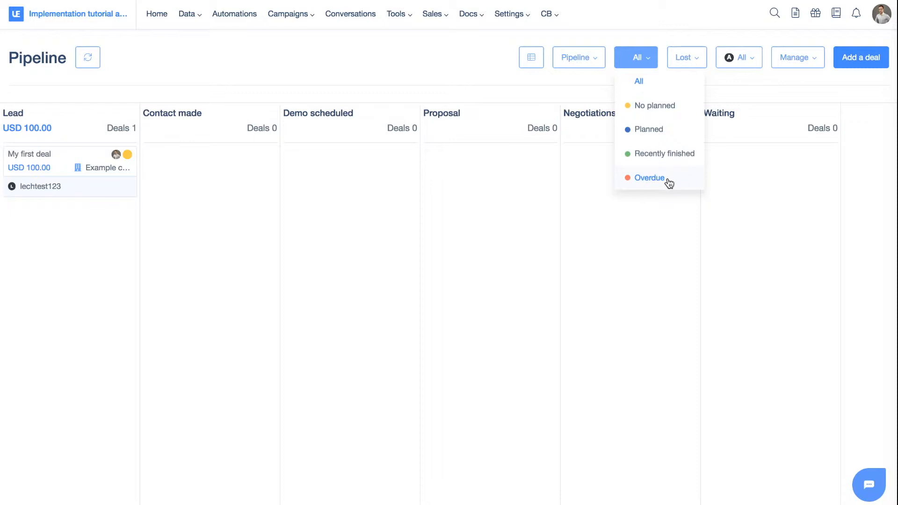
click(687, 57)
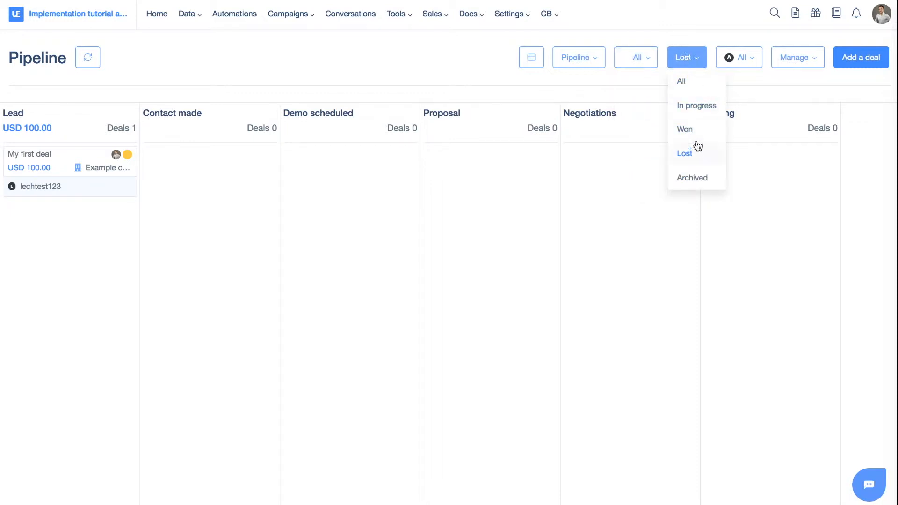
click(692, 60)
click(748, 59)
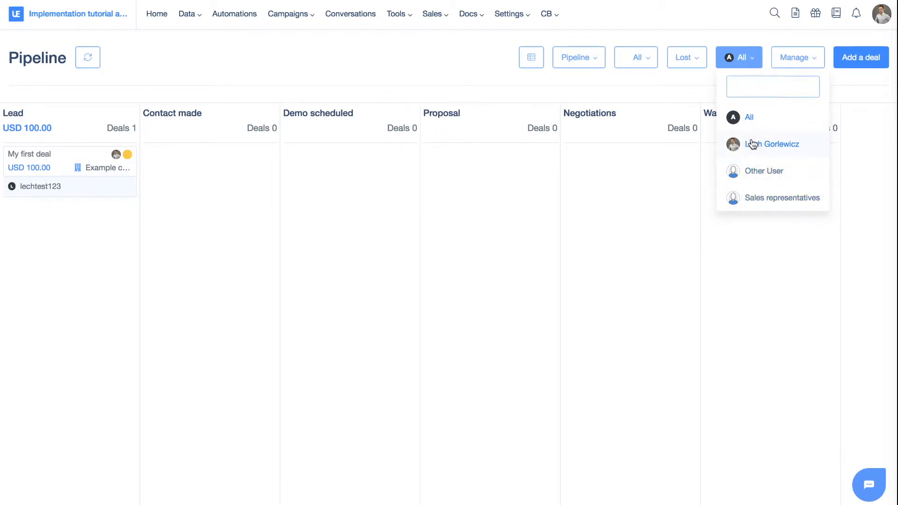
- Open the pipeline settings and rename the pipeline to Pipeline number 1
click(795, 65)
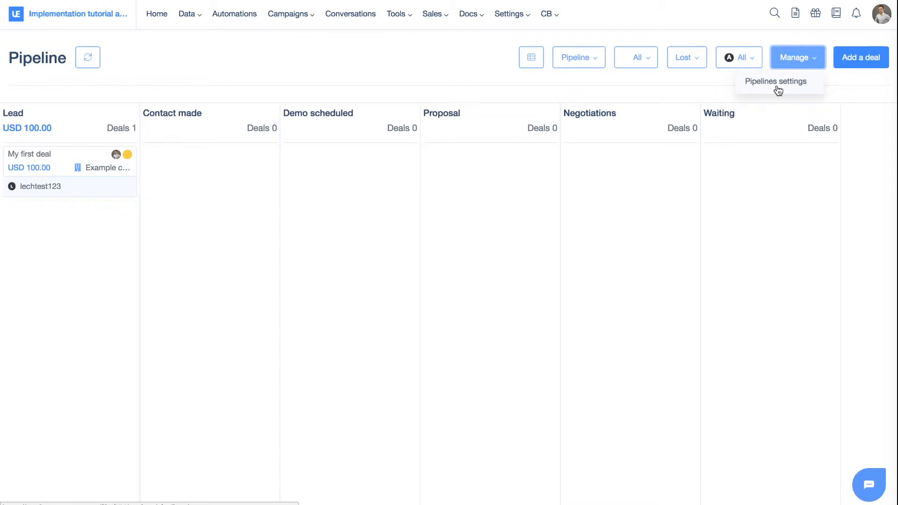
click(777, 83)
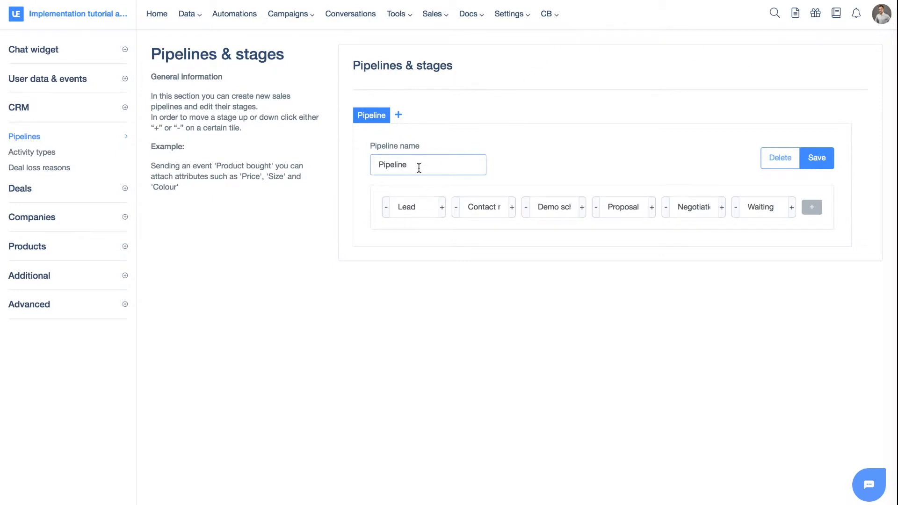
drag(419, 167, 347, 167)
text(Pipeline number 1)
- Move the Demo scheduled stage down so it comes after the Waiting stage
click(583, 211)
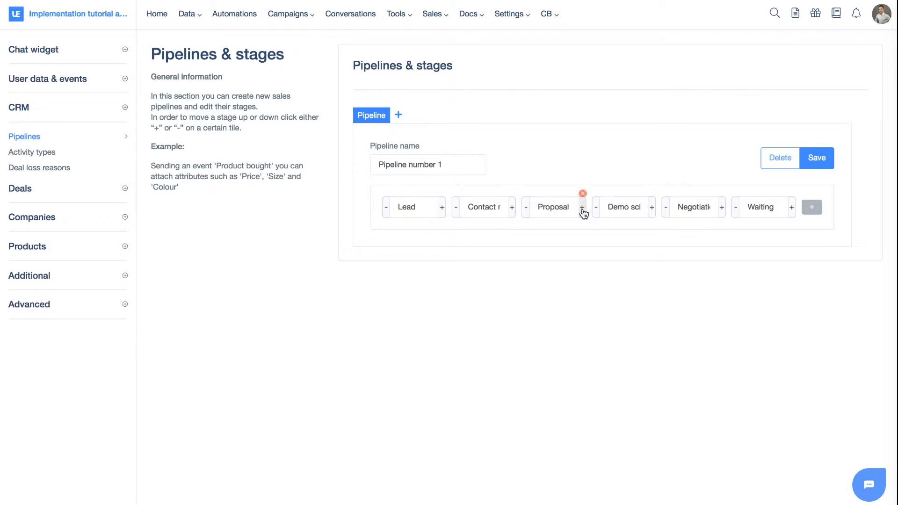
click(653, 213)
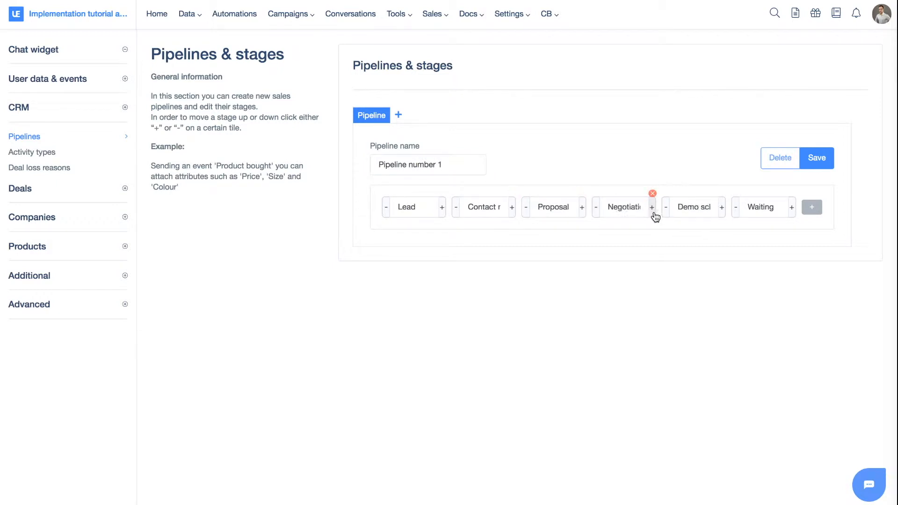
click(722, 209)
- Add a new final stage named New stages 1 and save the pipeline
click(813, 213)
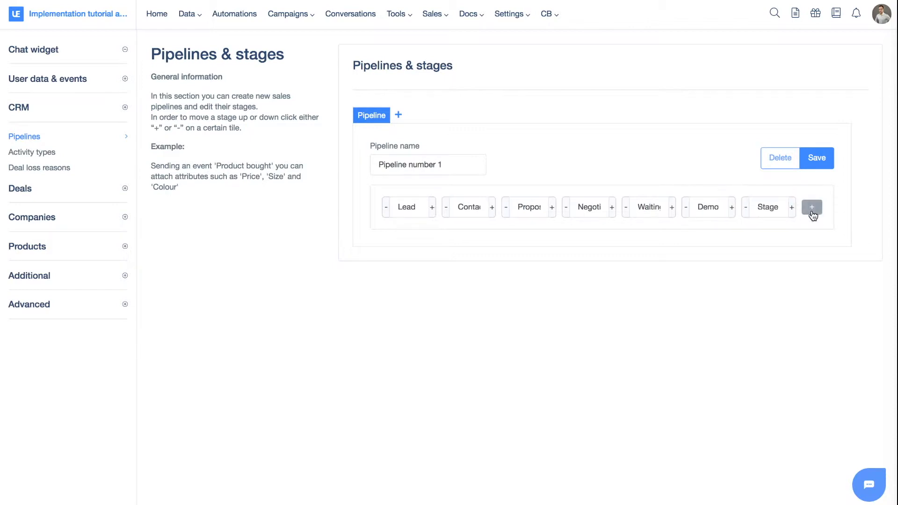
double_click(768, 207)
text(New 1stage)
click(789, 250)
click(826, 158)
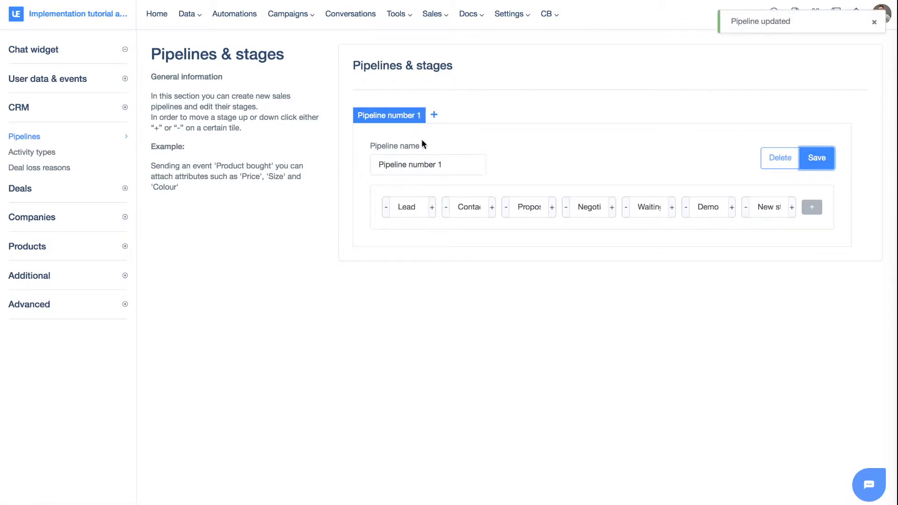
- Create a second pipeline and name it Partnerships
click(434, 115)
click(419, 159)
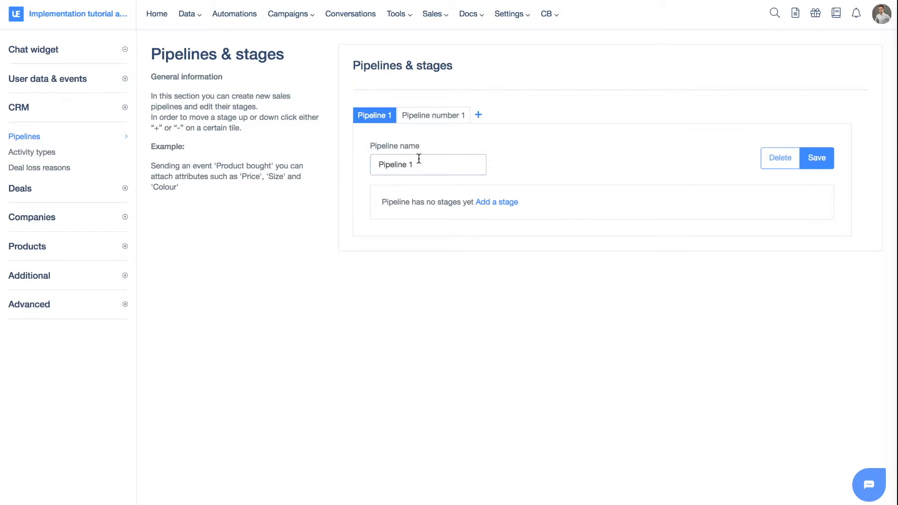
triple_click(418, 159)
text(Partnerships)
- Add four stages, Stage 1 to Stage 4, to the Partnerships pipeline and save it
click(503, 204)
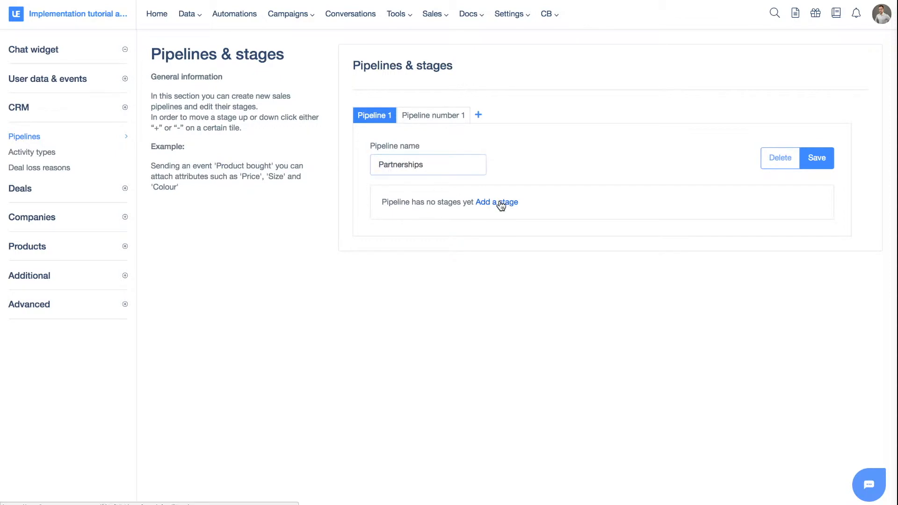
click(520, 211)
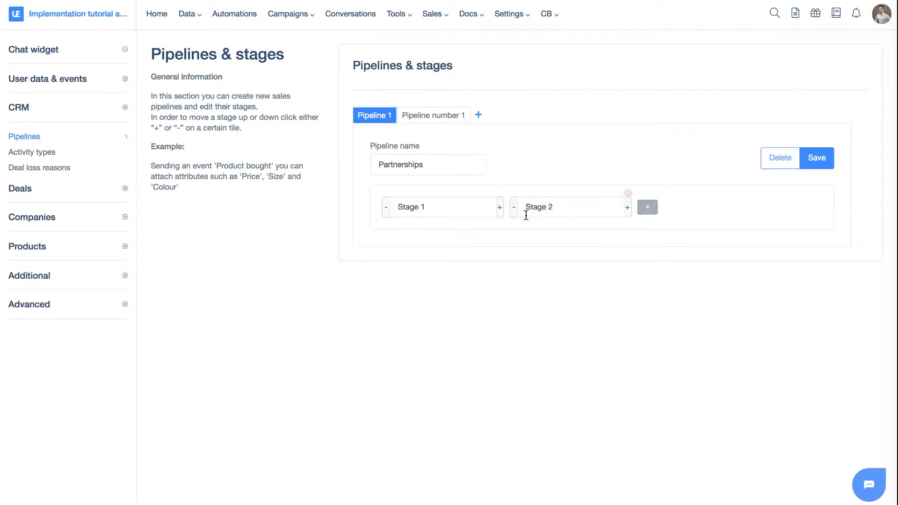
click(647, 212)
click(775, 207)
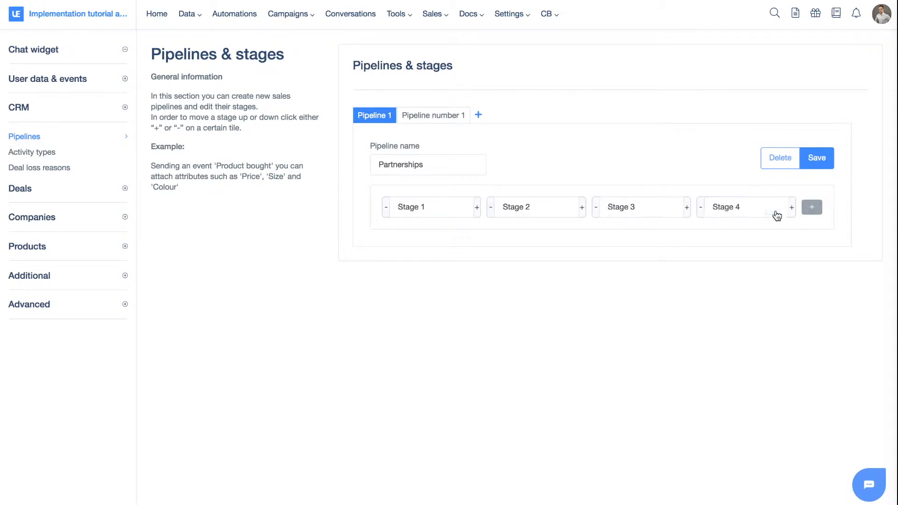
click(819, 164)
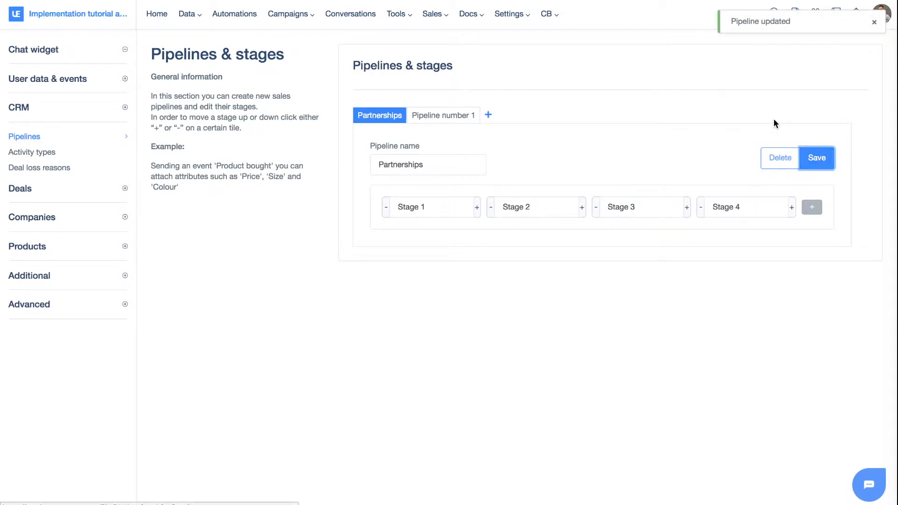
- Open the deals pipeline board and view the Partnerships pipeline
click(469, 14)
click(435, 14)
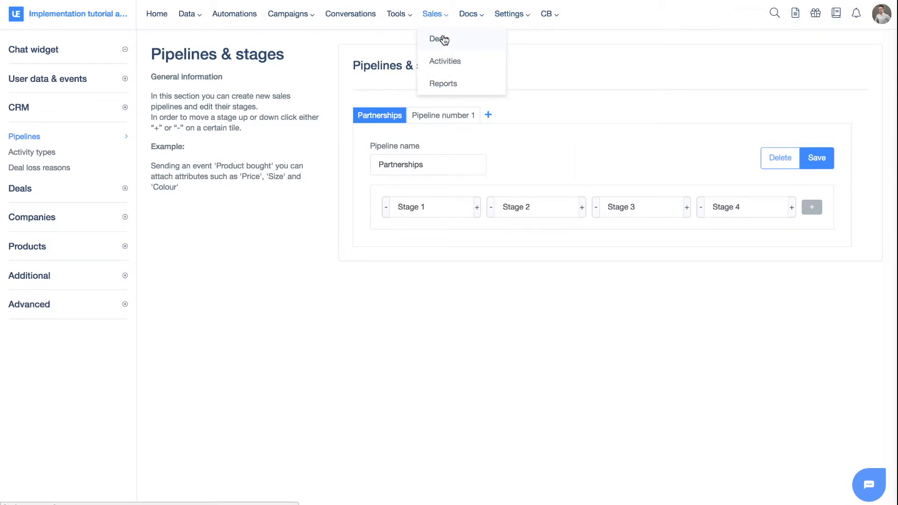
click(443, 40)
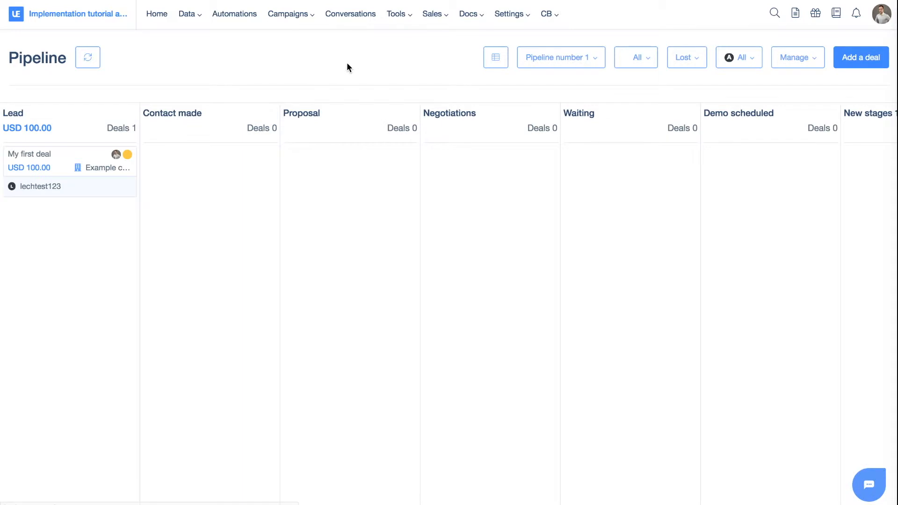
click(557, 65)
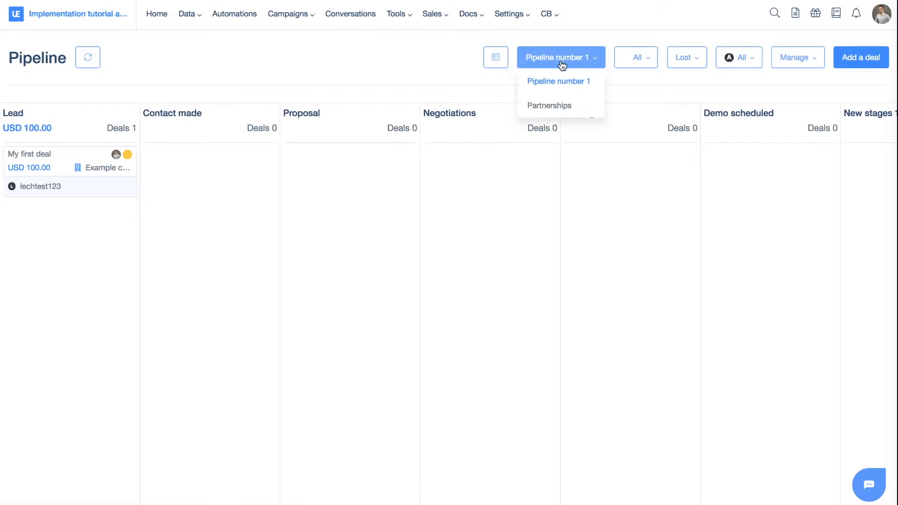
click(559, 108)
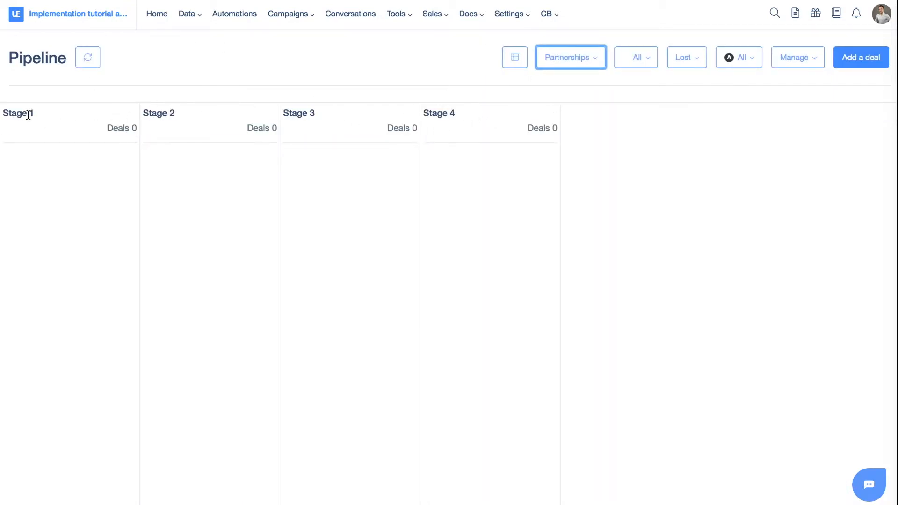
- Switch back to Pipeline number 1 and display the deals as a table
click(582, 58)
click(577, 83)
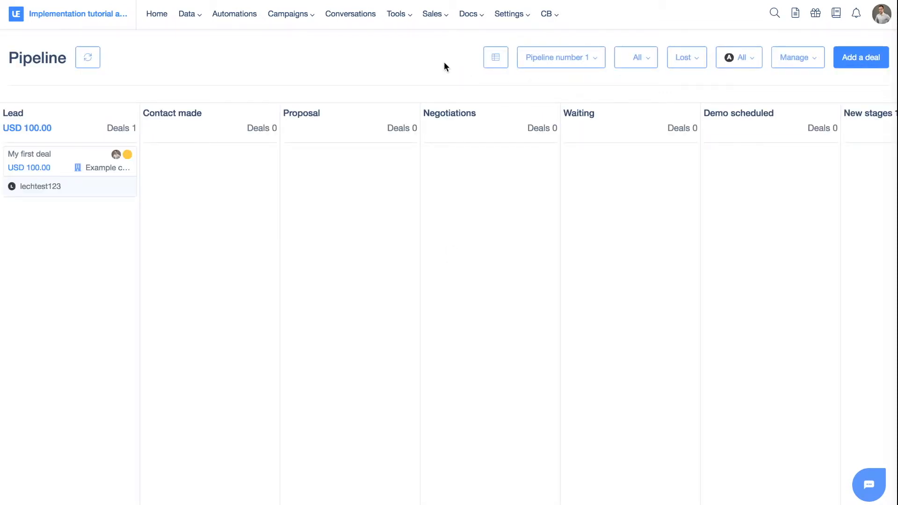
click(494, 60)
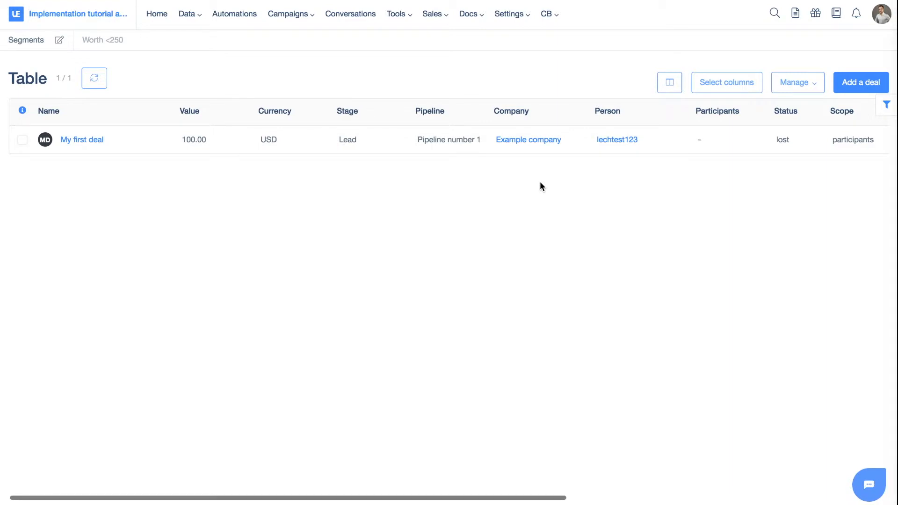
- Filter the deals table to deals whose value is exactly 100
click(888, 108)
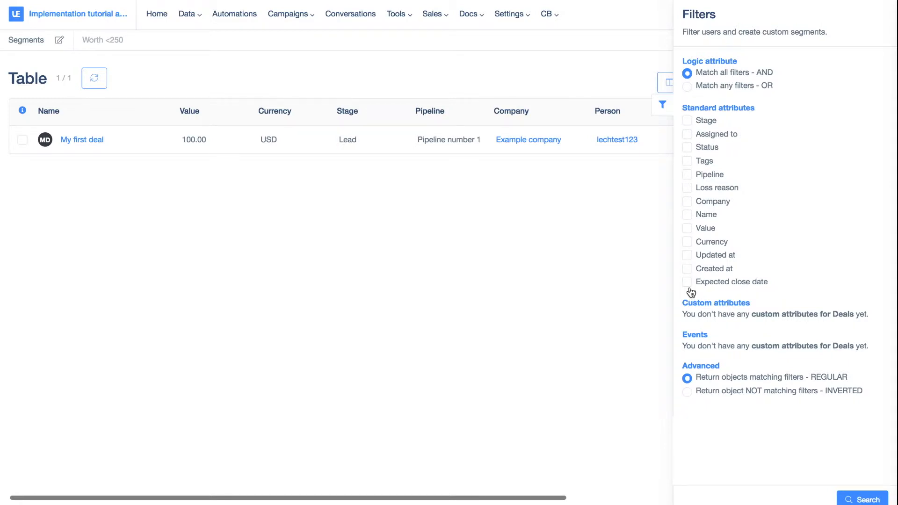
click(688, 228)
click(742, 269)
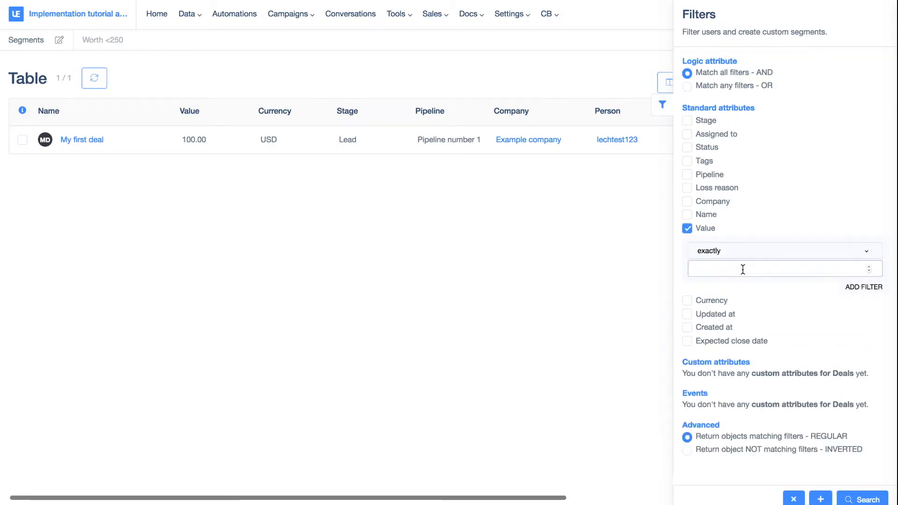
text(100)
click(865, 500)
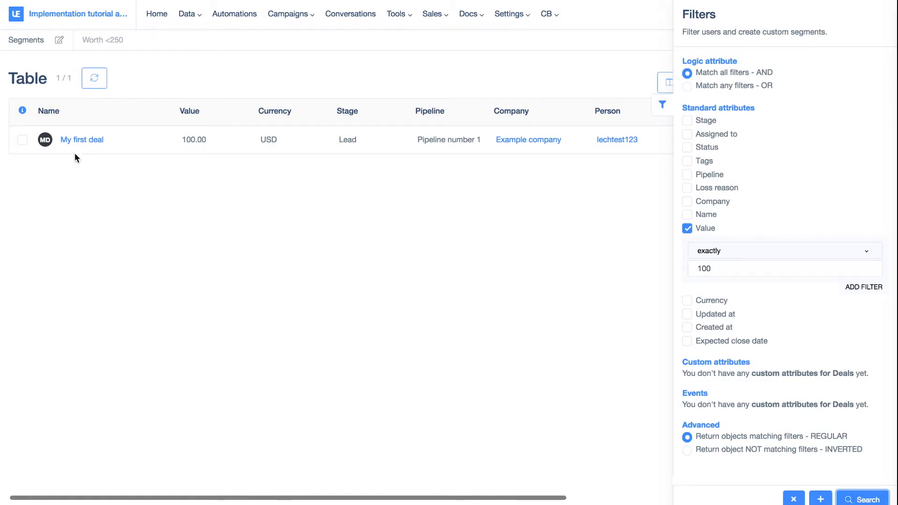
click(488, 75)
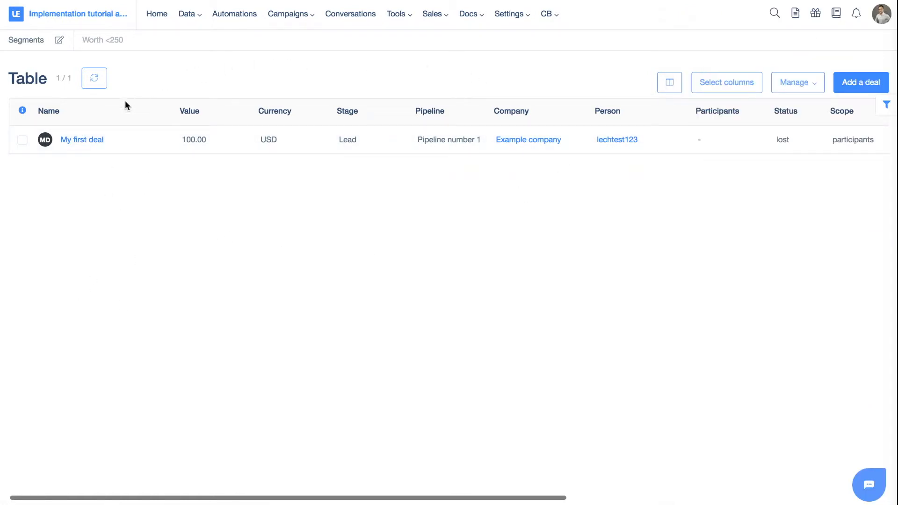
- Open My first deal and review its details, lost reason and activity timeline
click(100, 142)
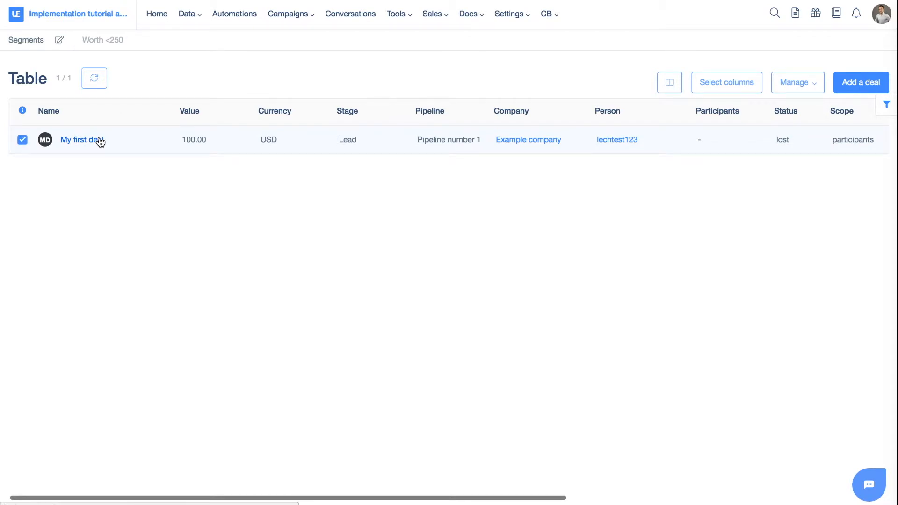
click(100, 142)
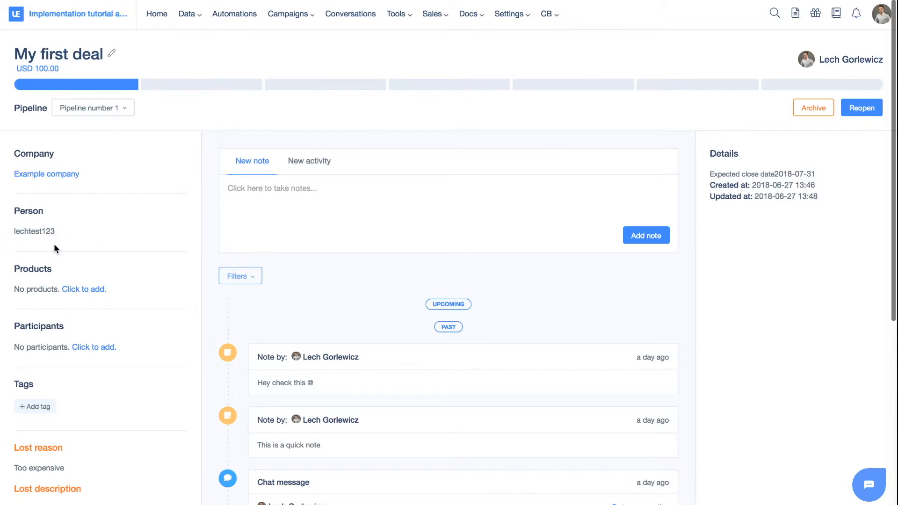
scroll(54, 243, down, 2)
scroll(43, 255, down, 1)
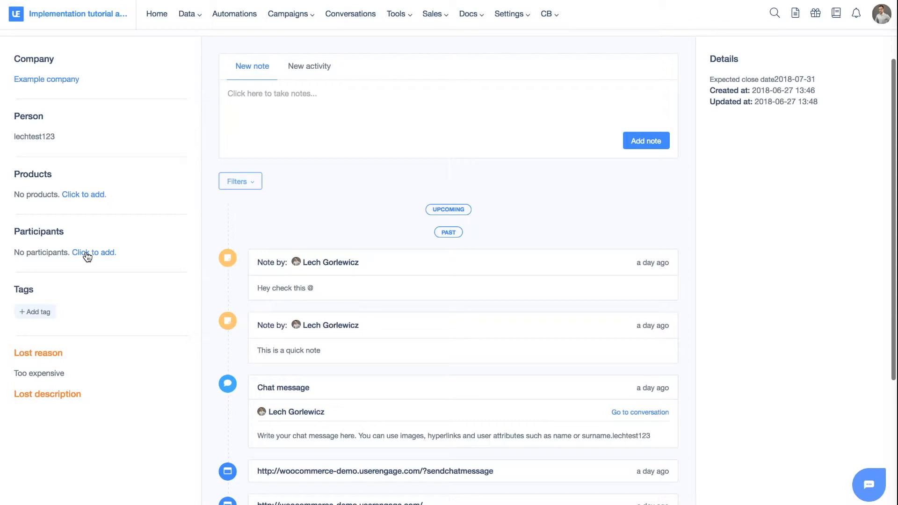
scroll(87, 256, down, 1)
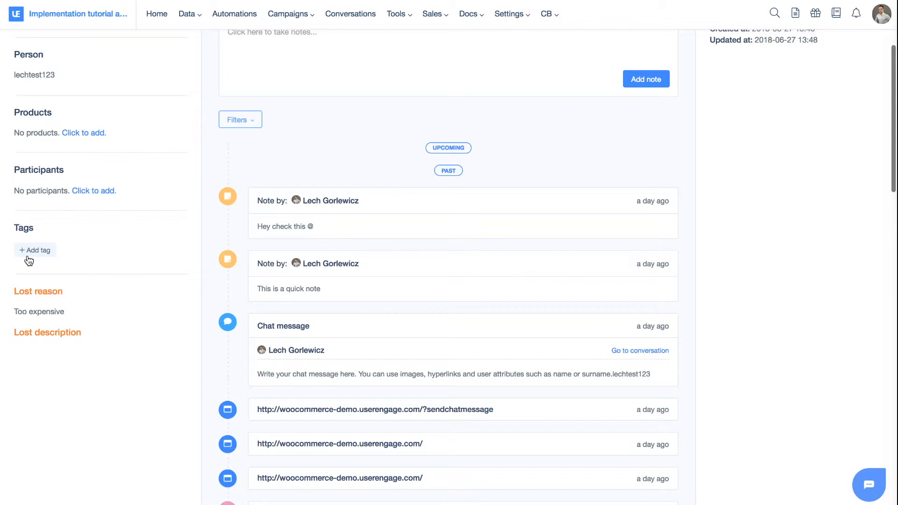
scroll(39, 292, down, 1)
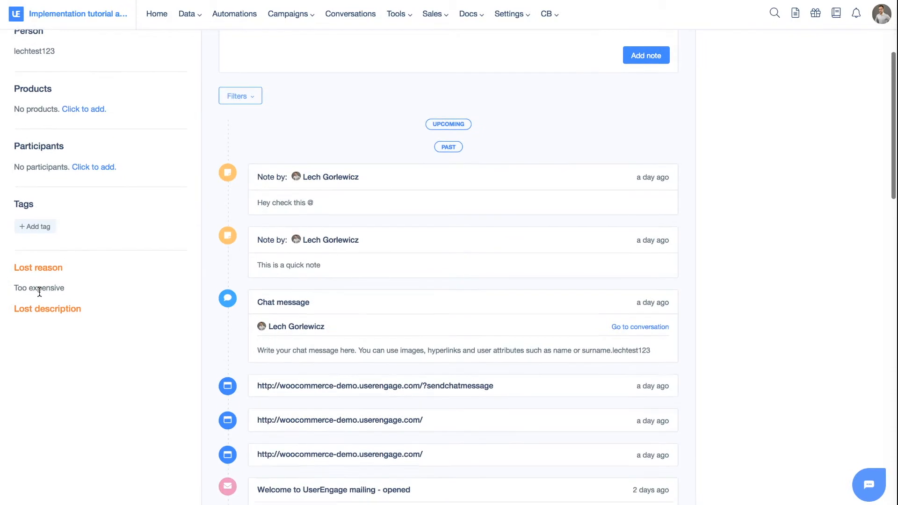
drag(17, 239, 78, 264)
click(66, 245)
click(16, 263)
click(78, 264)
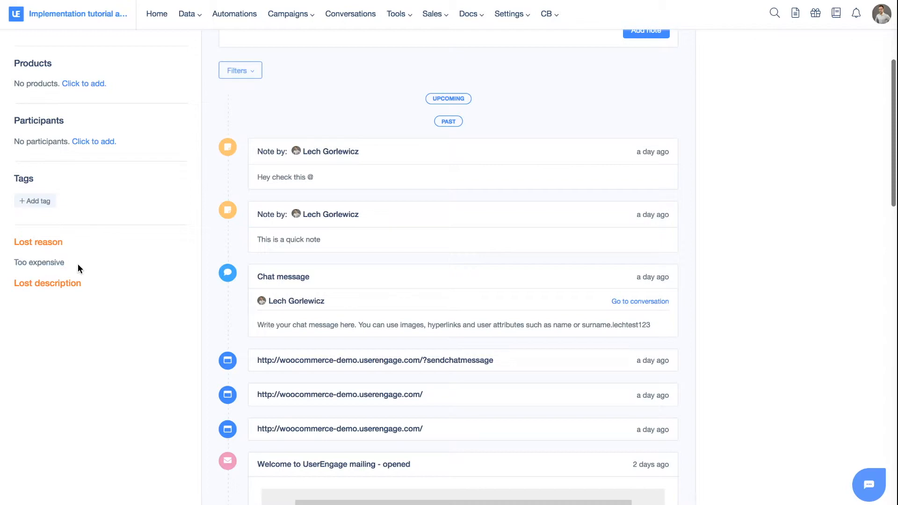
scroll(78, 263, up, 5)
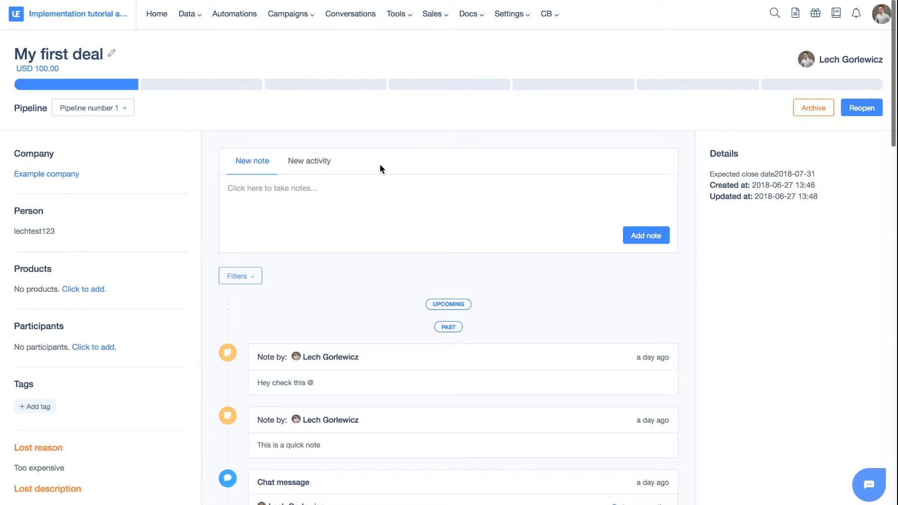
scroll(380, 166, down, 6)
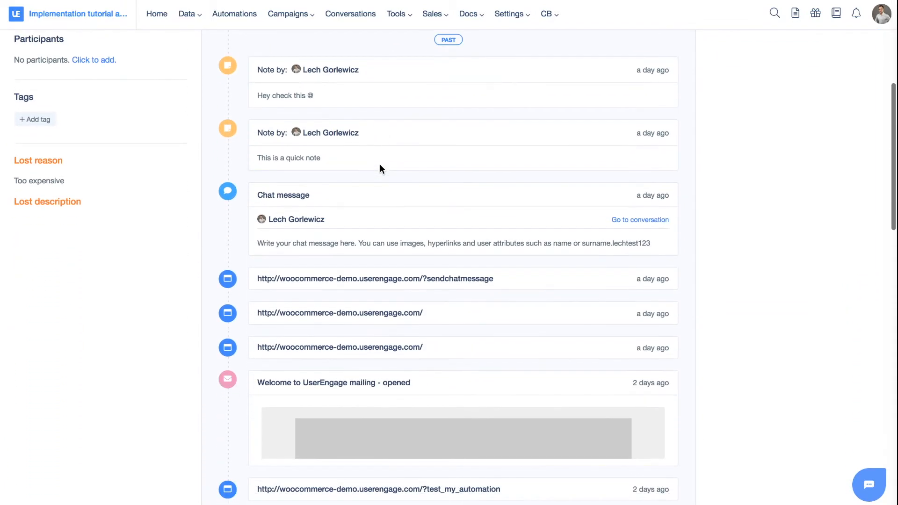
scroll(380, 166, down, 18)
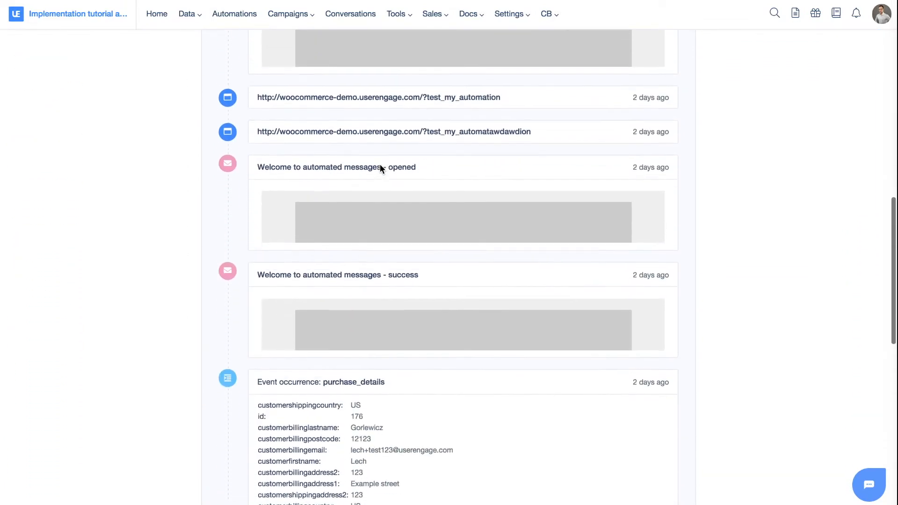
scroll(380, 164, down, 12)
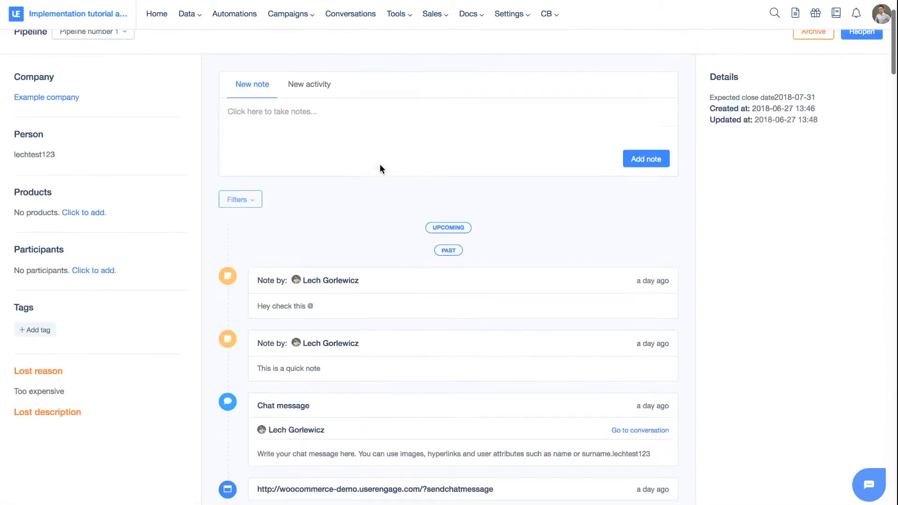
- Move the deal to the Contact made stage
scroll(380, 166, up, 2)
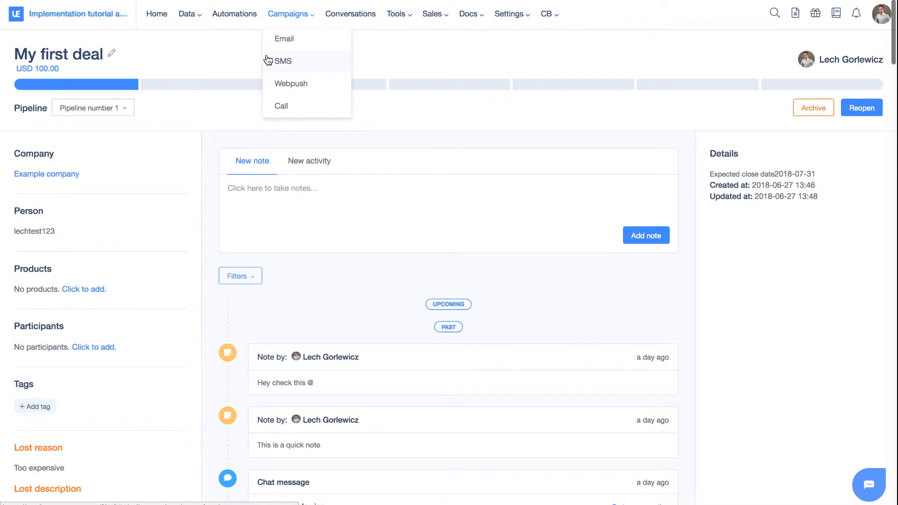
click(178, 86)
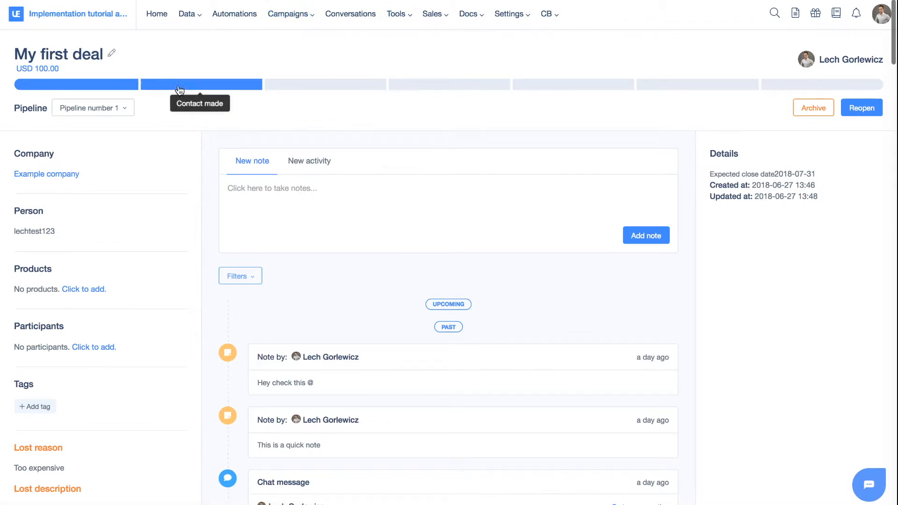
- Advance the deal through the next stages up to Negotiations, then return it to the first pipeline stage
click(332, 87)
click(449, 86)
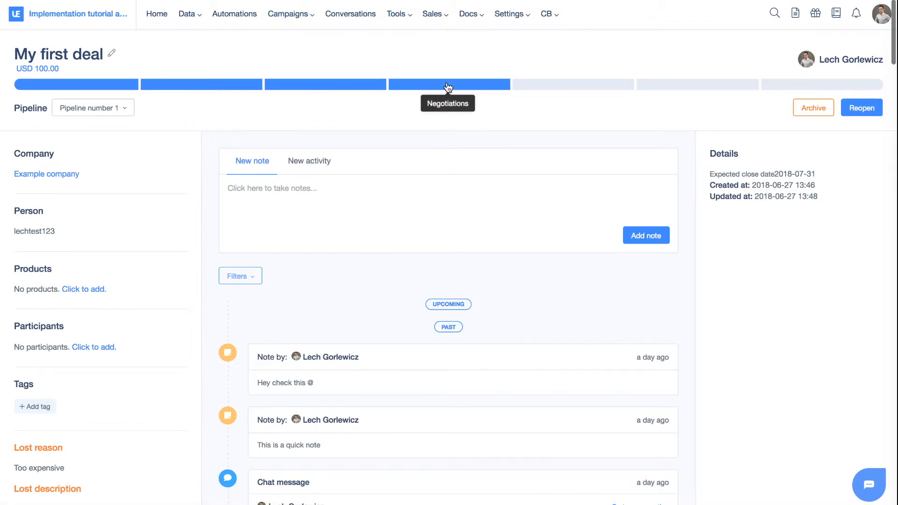
click(102, 87)
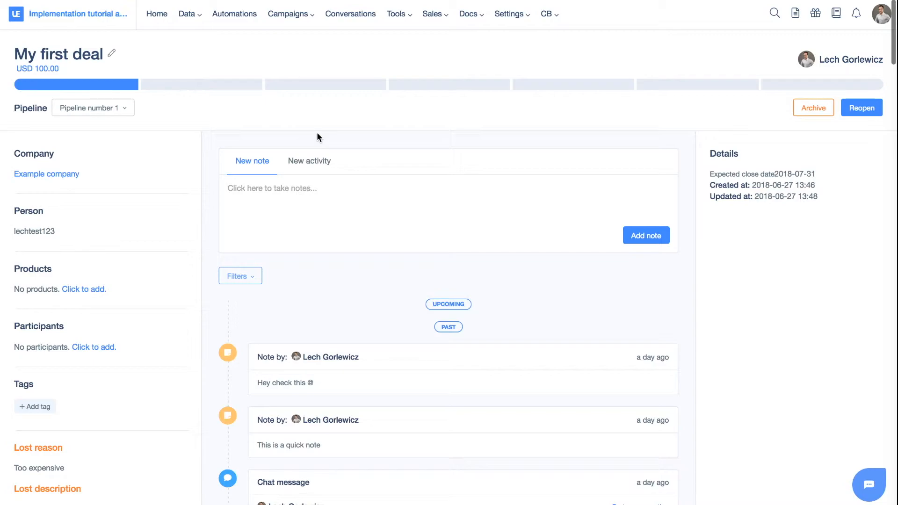
- Open the deal's edit form, review its fields and close it without saving
click(113, 55)
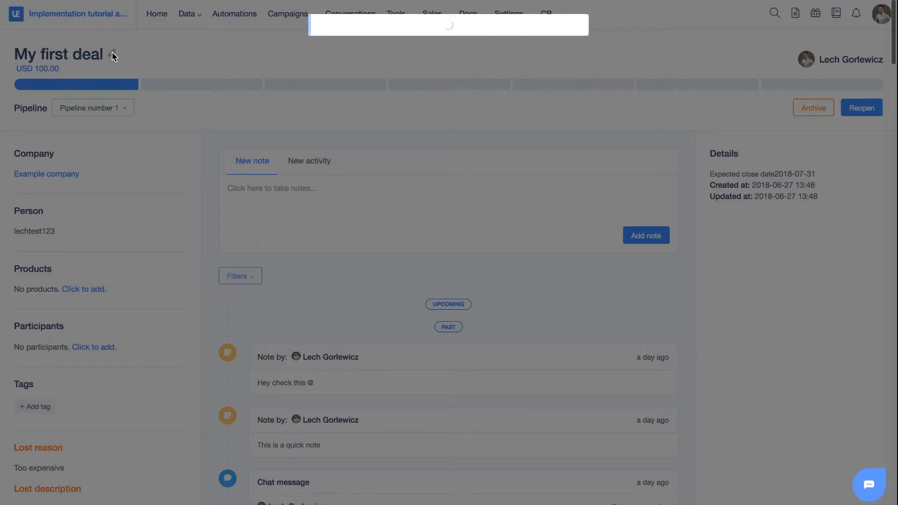
scroll(477, 109, down, 2)
scroll(478, 112, up, 2)
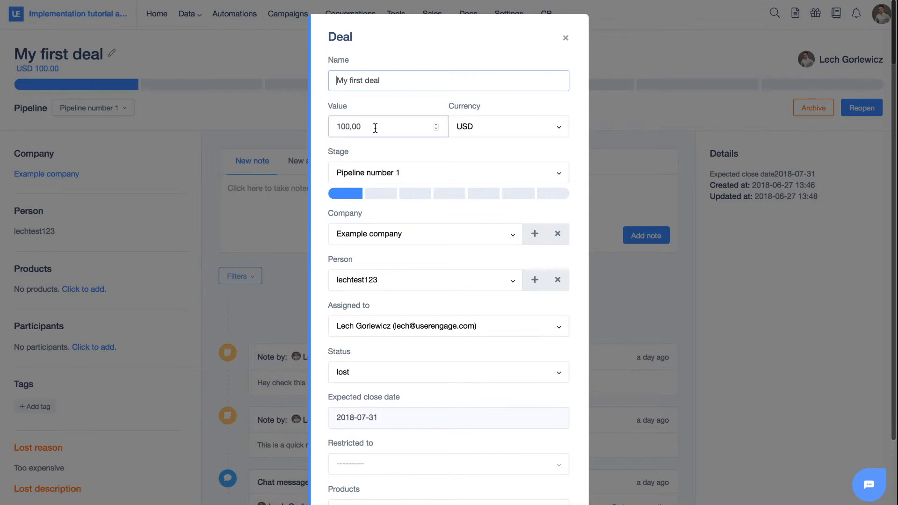
scroll(374, 127, down, 2)
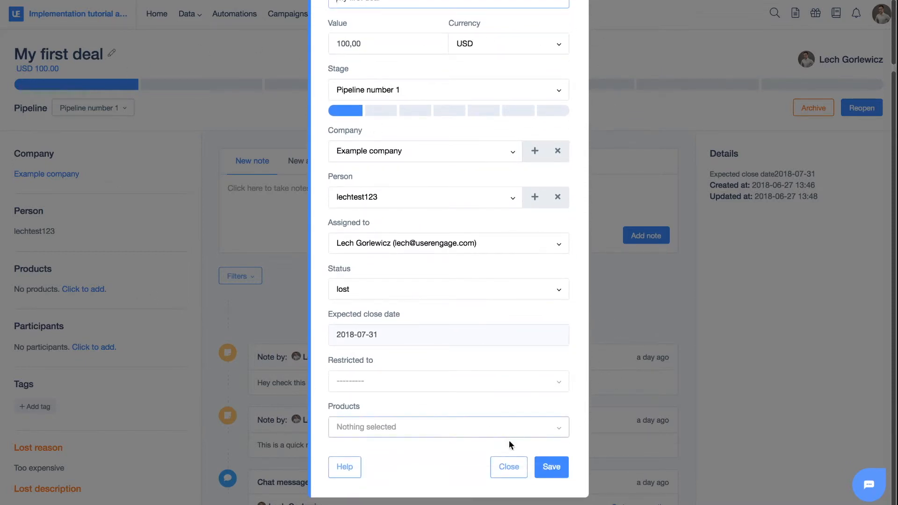
click(508, 466)
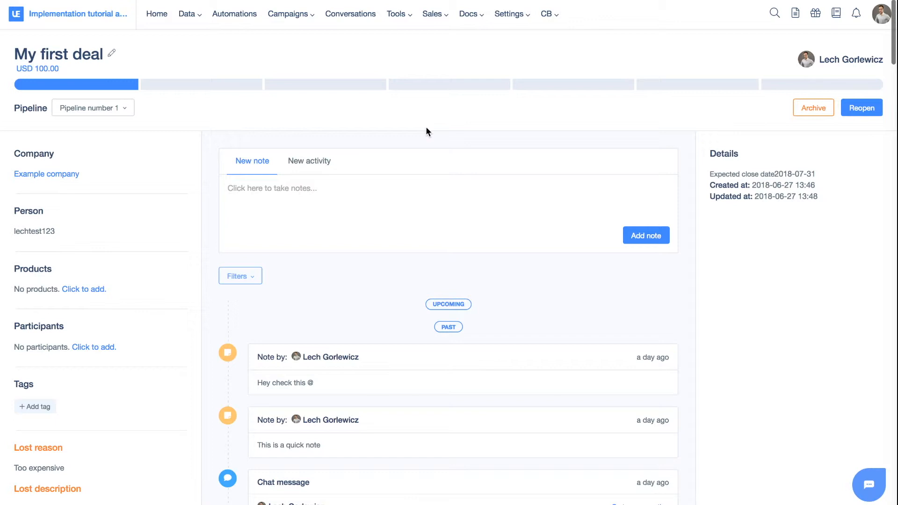
- Open the sales Activities list and filter it by Meeting and Lunch types, then back to all types
mouse_move(433, 16)
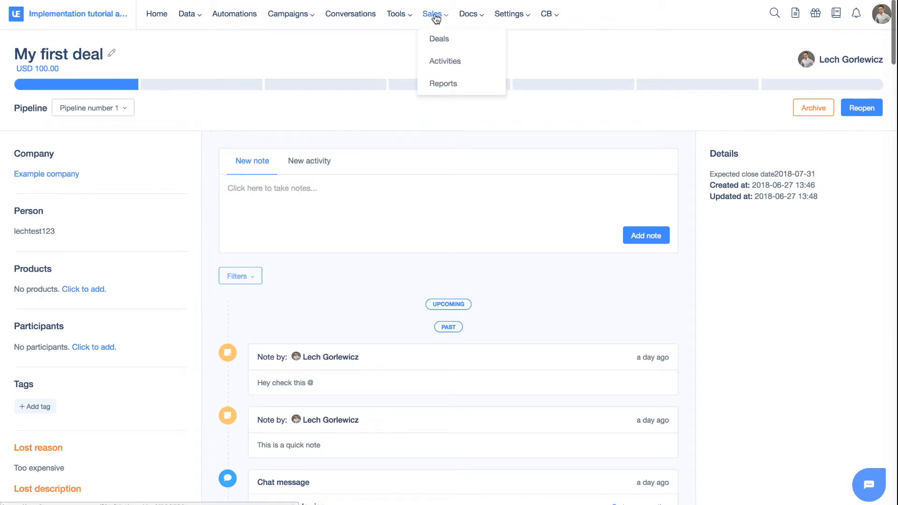
click(448, 63)
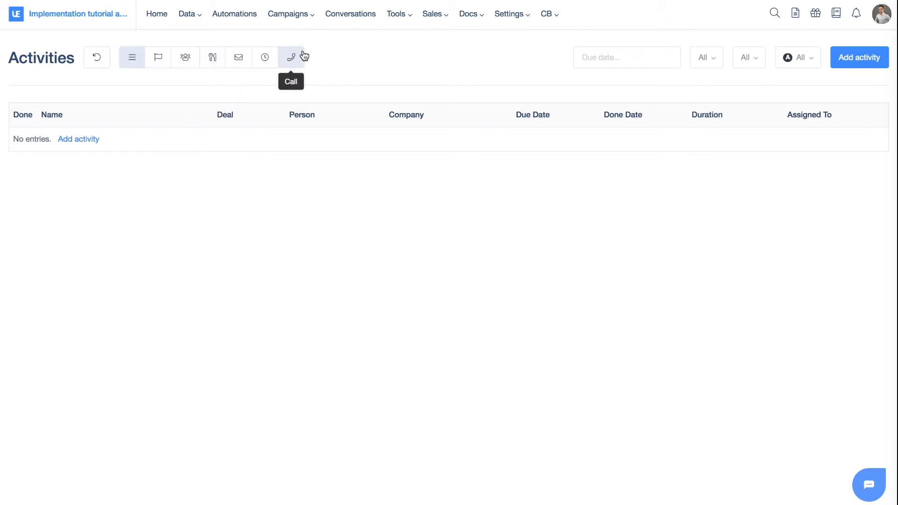
click(187, 59)
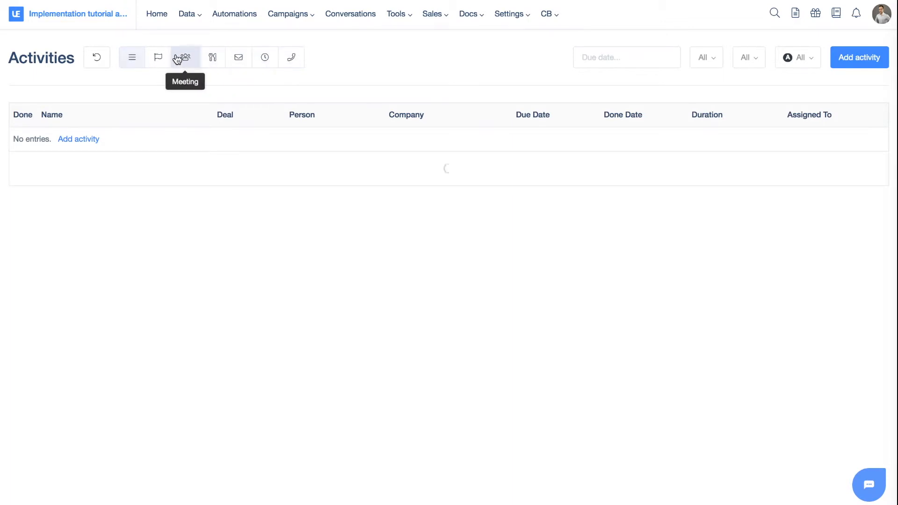
click(207, 61)
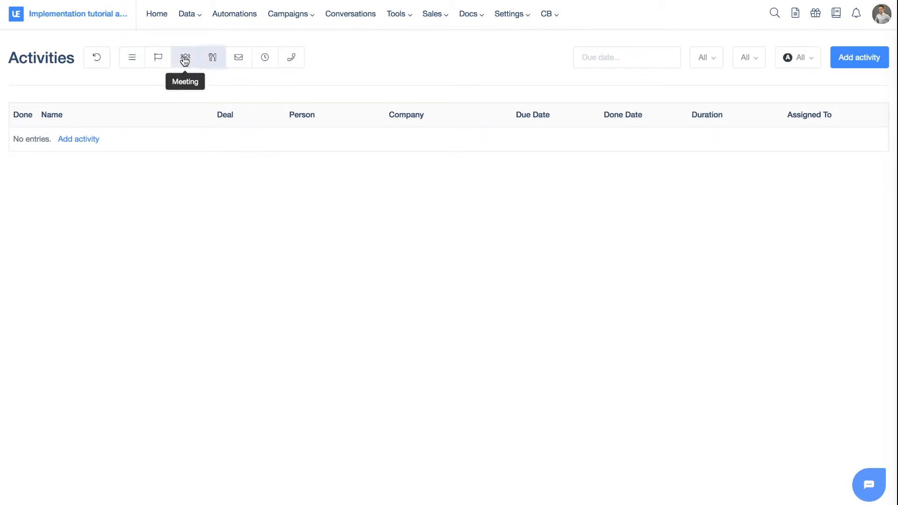
click(136, 62)
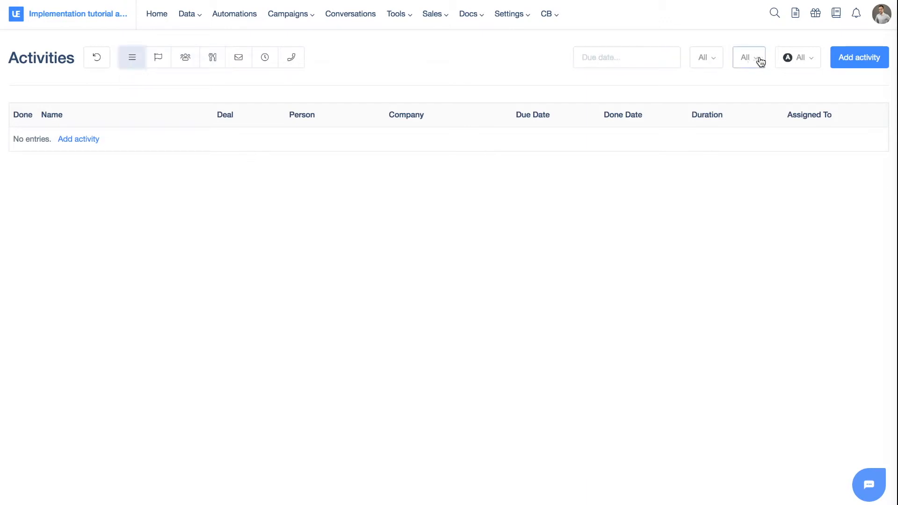
- Examine the assigned-user, status and type filter options of the activities list
click(801, 59)
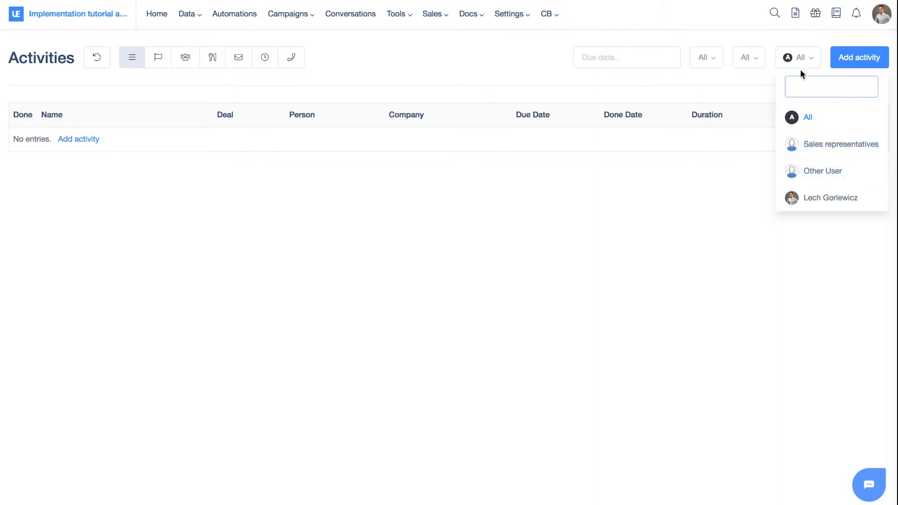
click(799, 64)
click(756, 67)
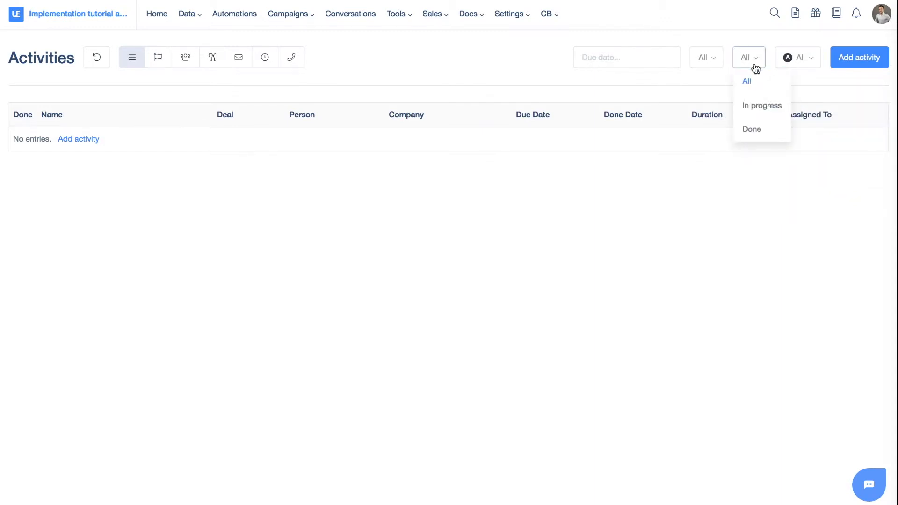
click(711, 66)
click(707, 66)
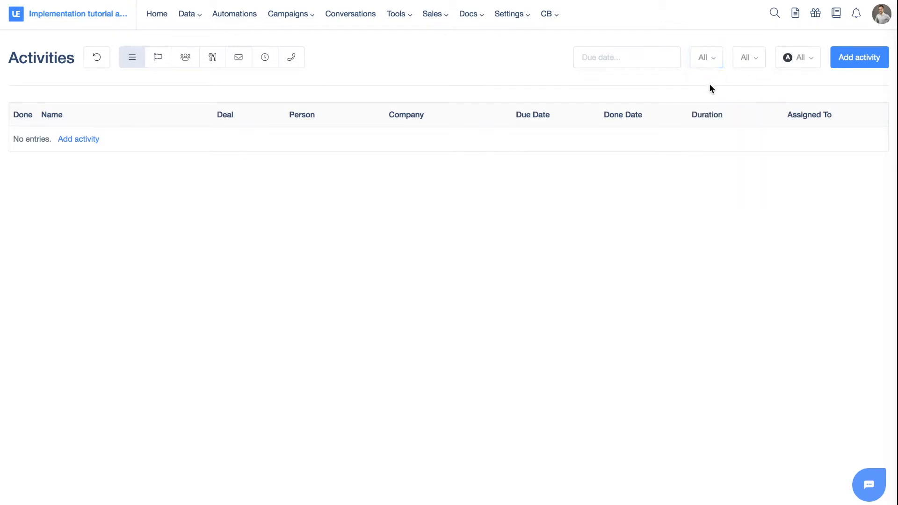
- Start adding a new activity named My new activity
click(858, 58)
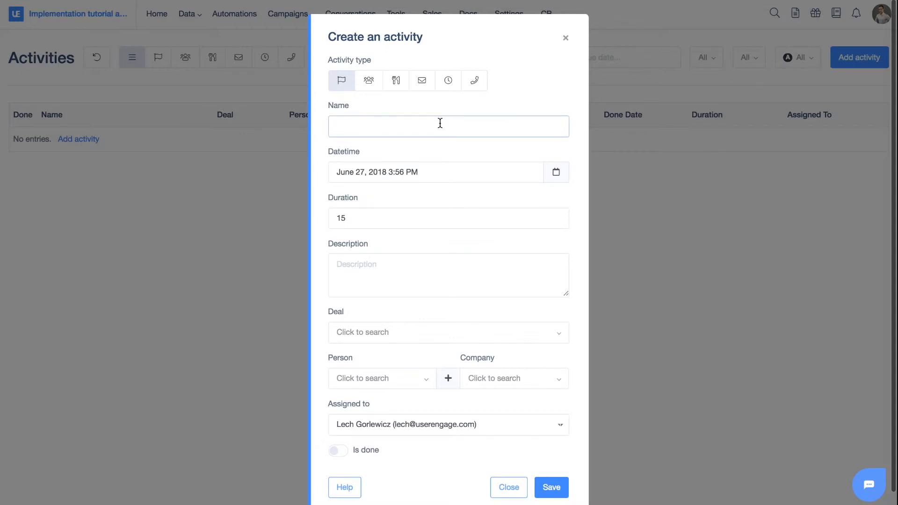
text(My new activity)
- Set the activity's date to June 28, 2018 3:58 PM and its duration to 30
click(430, 168)
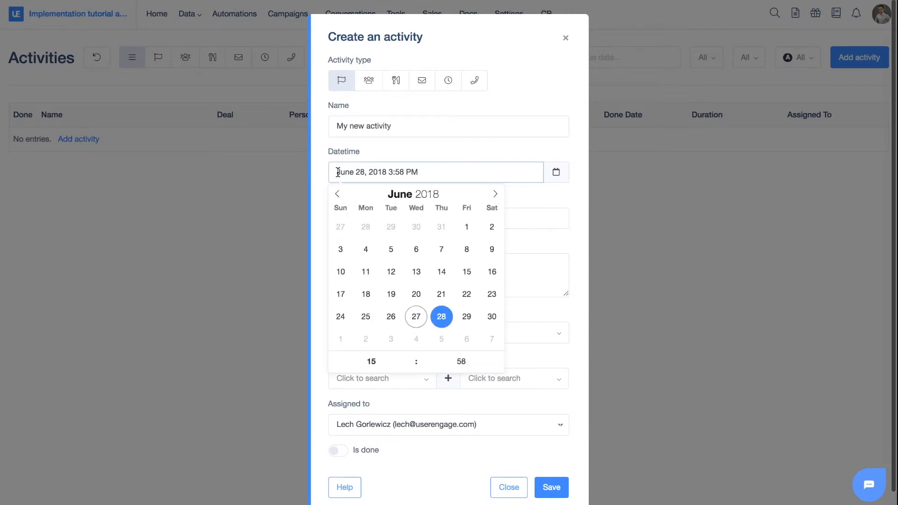
click(316, 185)
scroll(335, 194, down, 1)
click(348, 197)
drag(355, 199, 338, 197)
click(347, 198)
text(30)
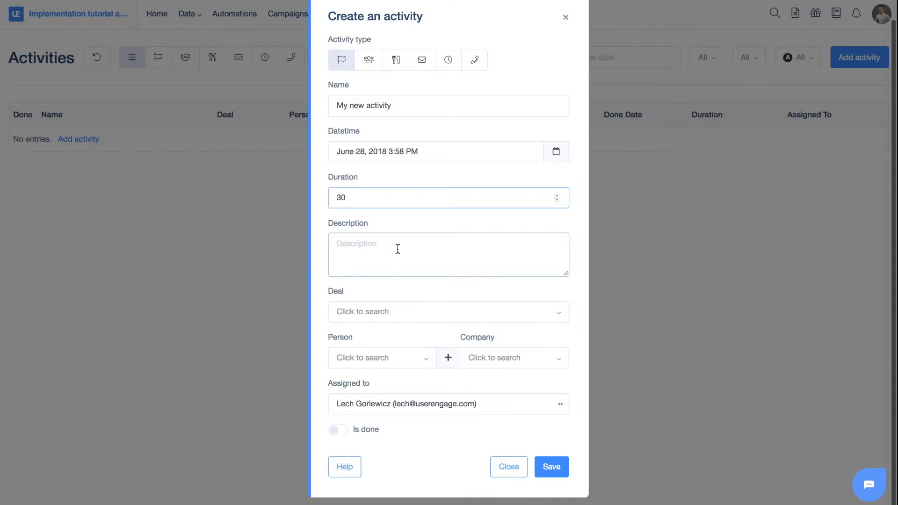
- Search the people by lech and select the test contact as the activity's person
click(398, 313)
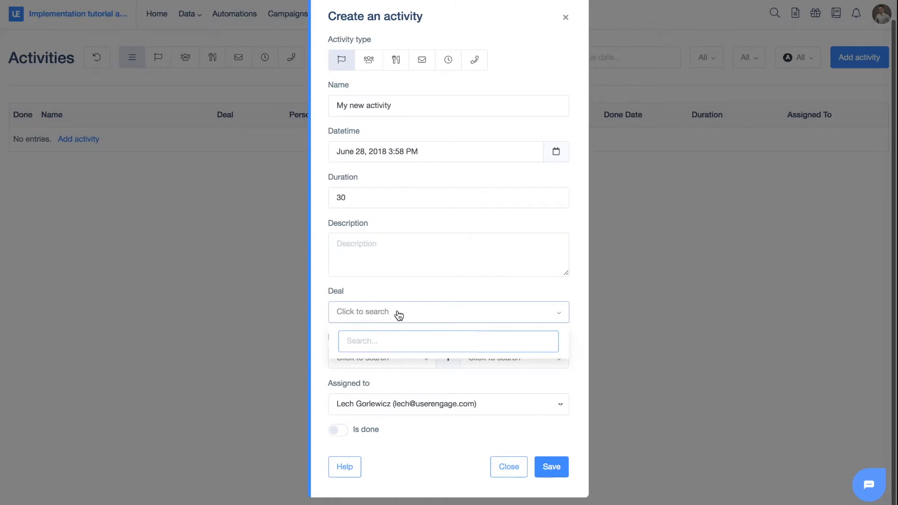
click(385, 298)
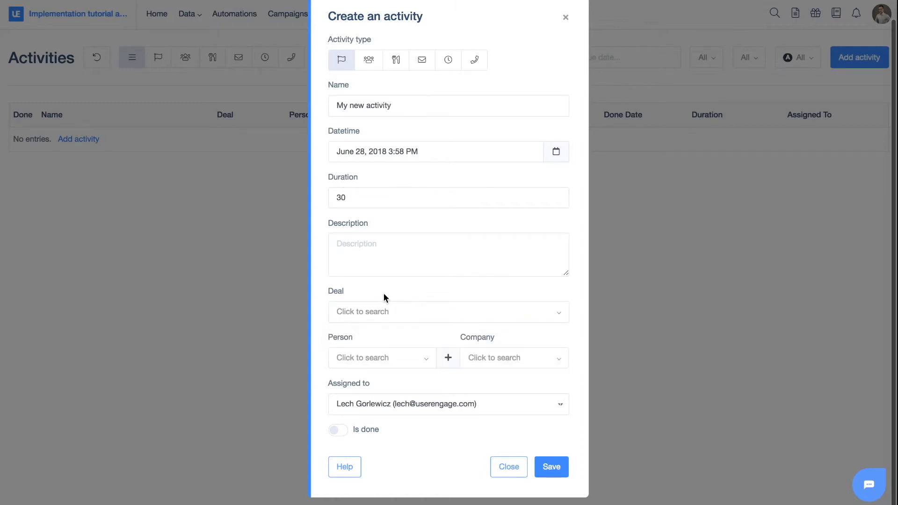
click(391, 365)
text(lech)
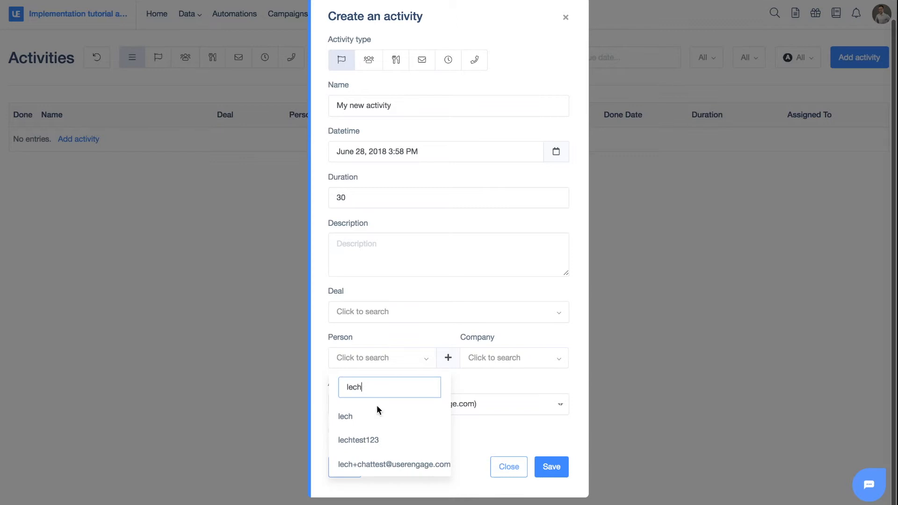
click(371, 442)
- Set the activity's company to Example company and save the activity
click(489, 369)
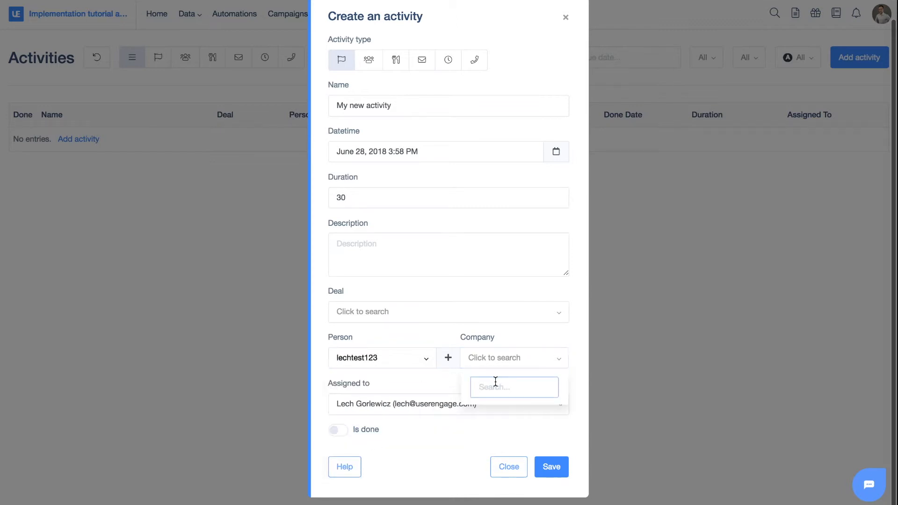
text(company)
click(506, 418)
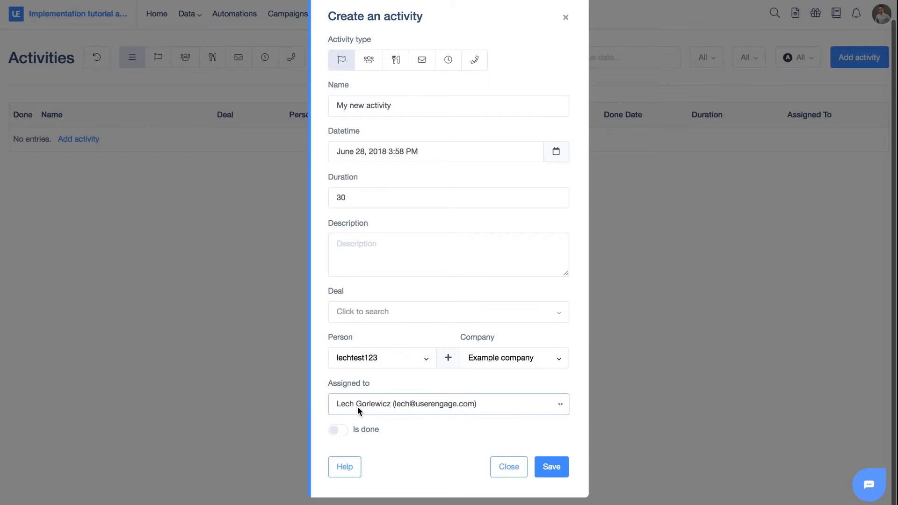
click(558, 467)
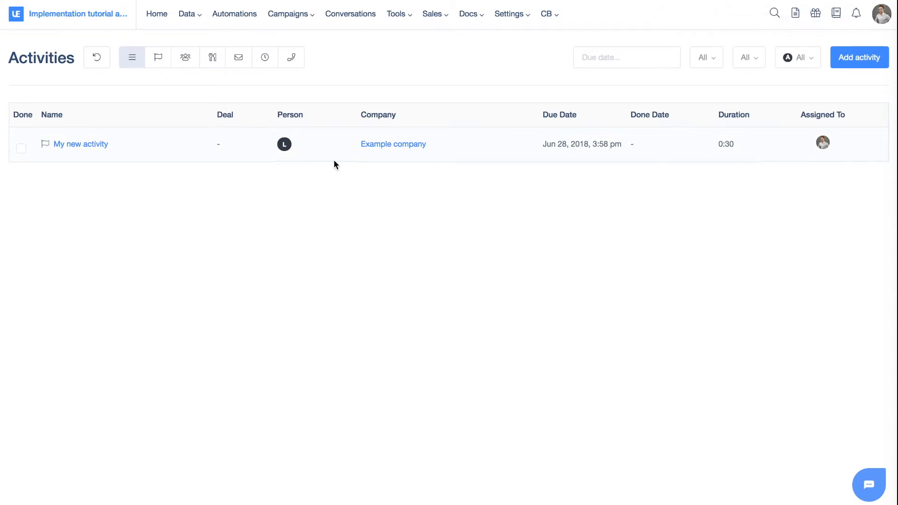
- Toggle the new activity's done checkbox on and off, then open its details and close them
click(20, 149)
click(21, 151)
click(87, 146)
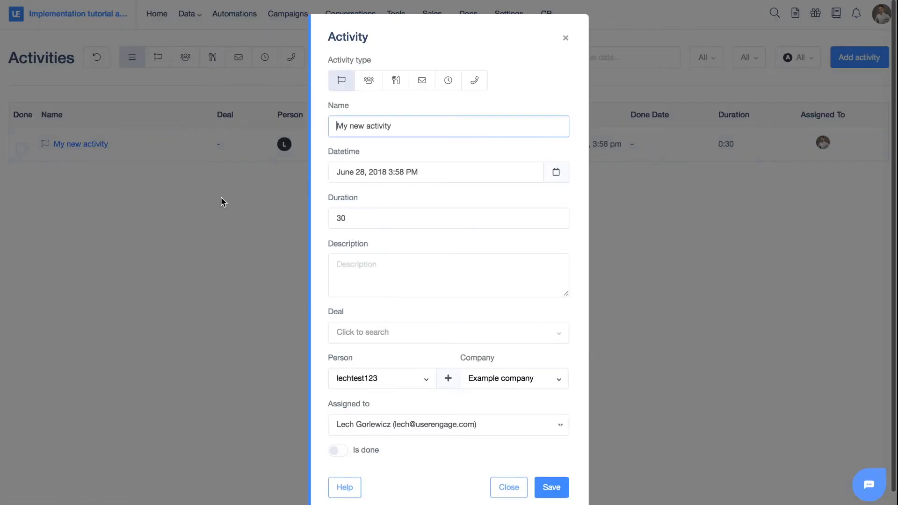
scroll(503, 149, down, 1)
scroll(503, 149, up, 1)
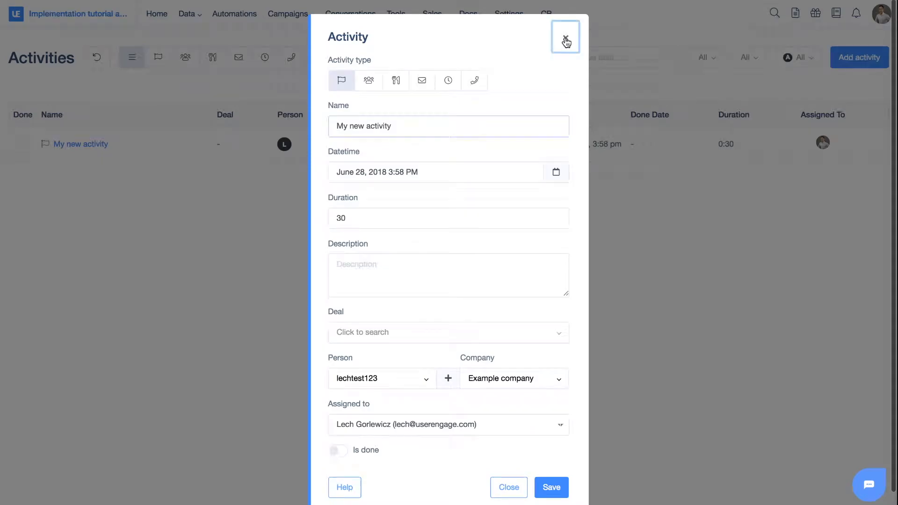
click(566, 39)
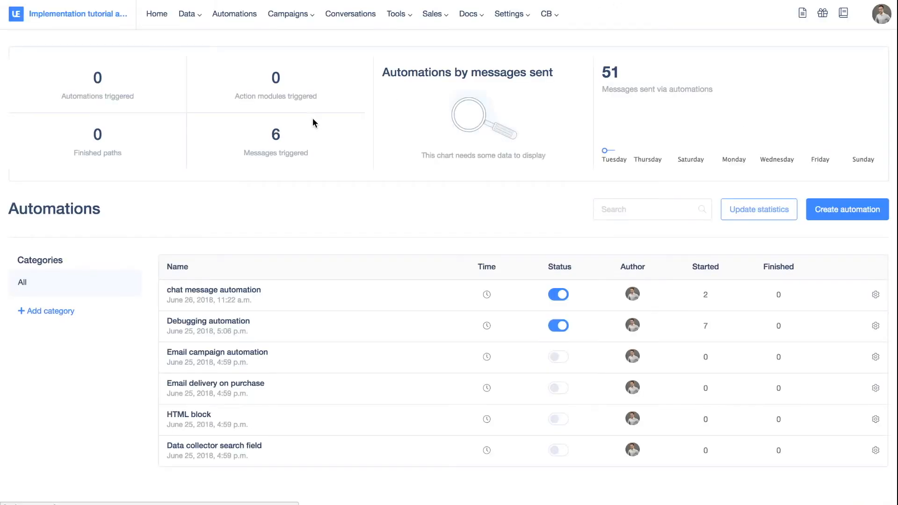
- Create a new automation and place an Event trigger on the canvas
click(837, 214)
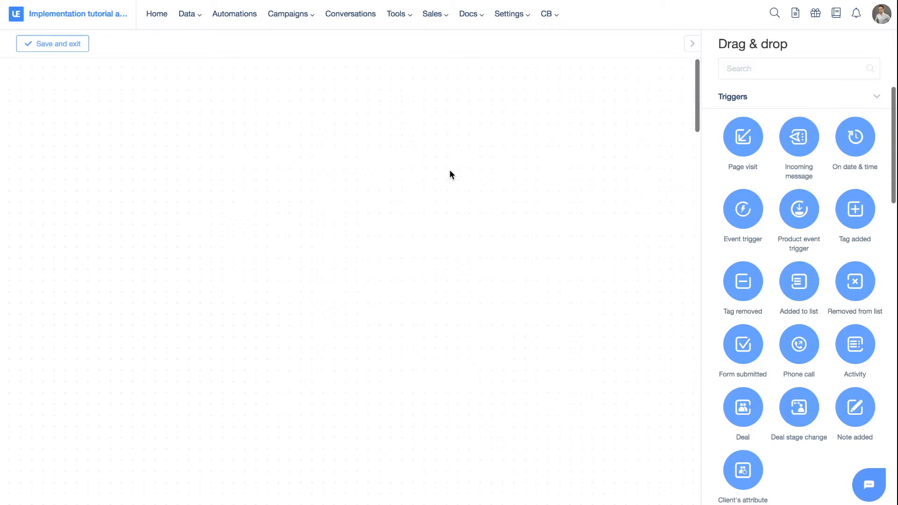
drag(743, 209, 84, 165)
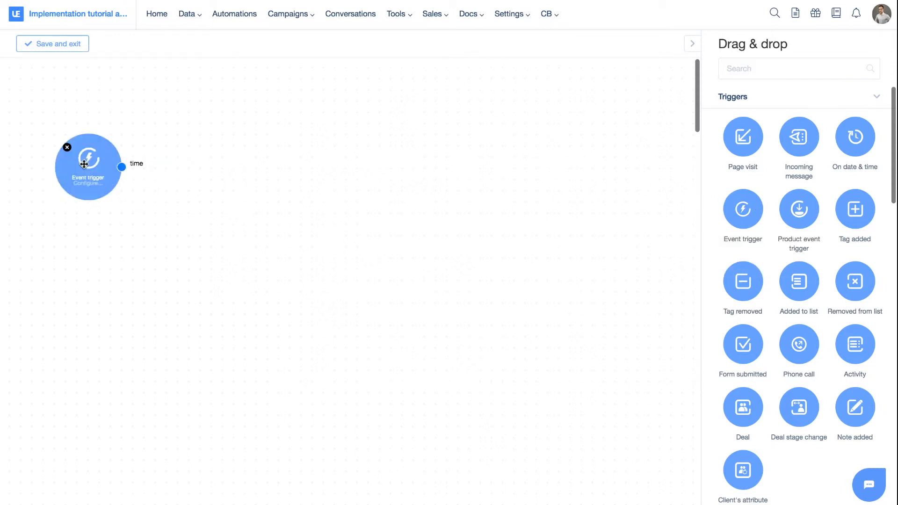
- Add a Filters condition and connect the trigger's time output to its input
scroll(773, 247, down, 10)
drag(754, 151, 226, 160)
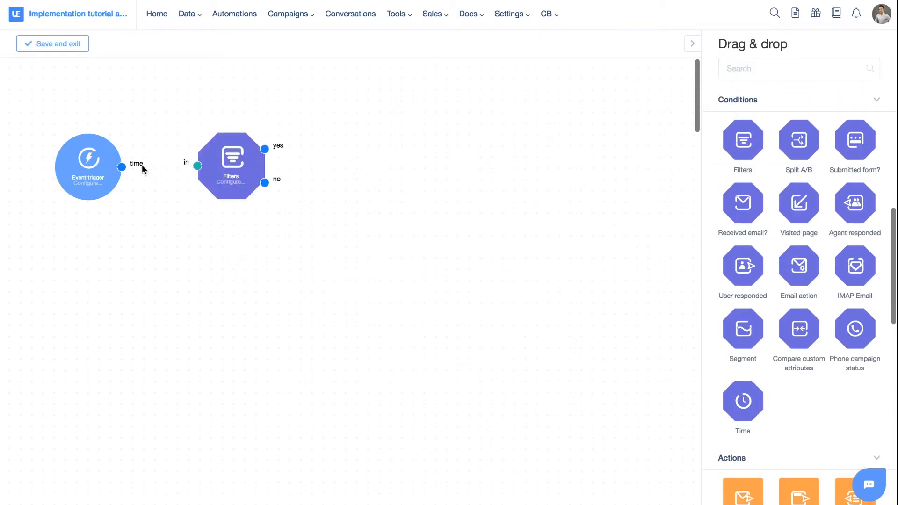
drag(123, 167, 232, 160)
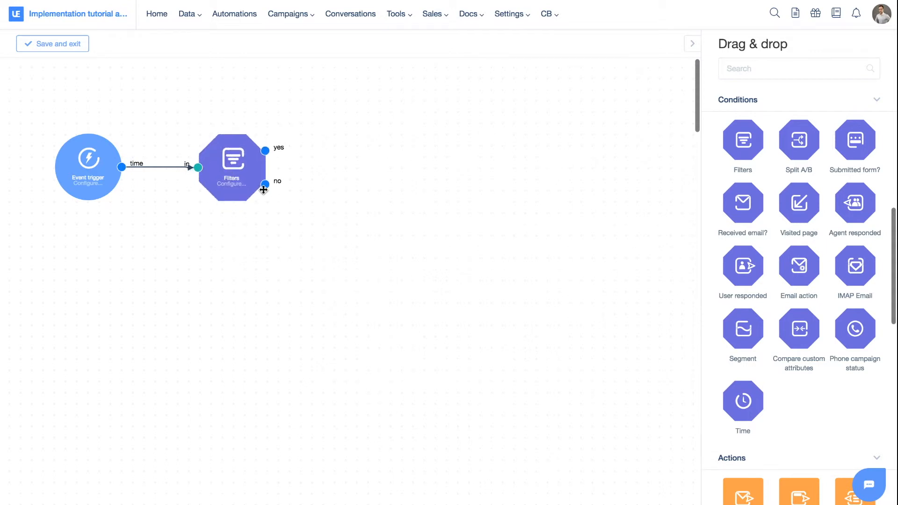
- Configure the Filters node to match deals whose Count is exactly 0 and save it
click(238, 186)
scroll(414, 177, down, 15)
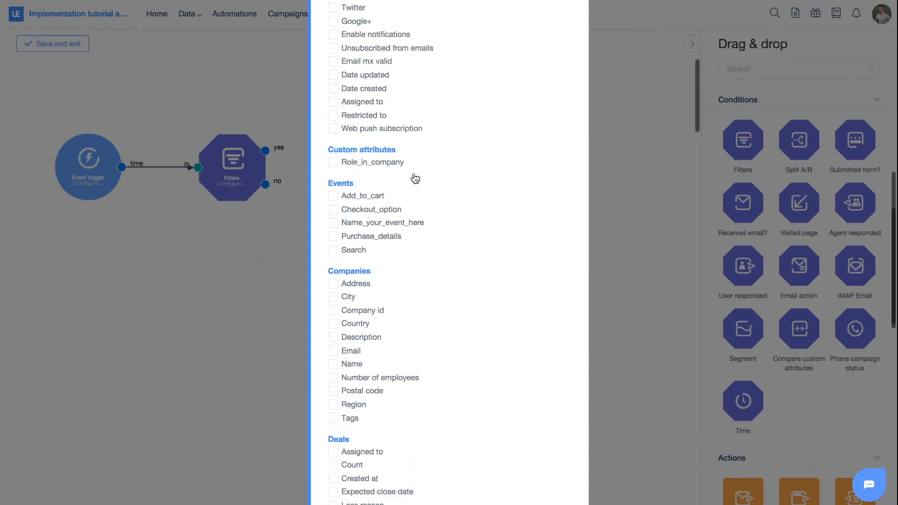
scroll(415, 178, down, 5)
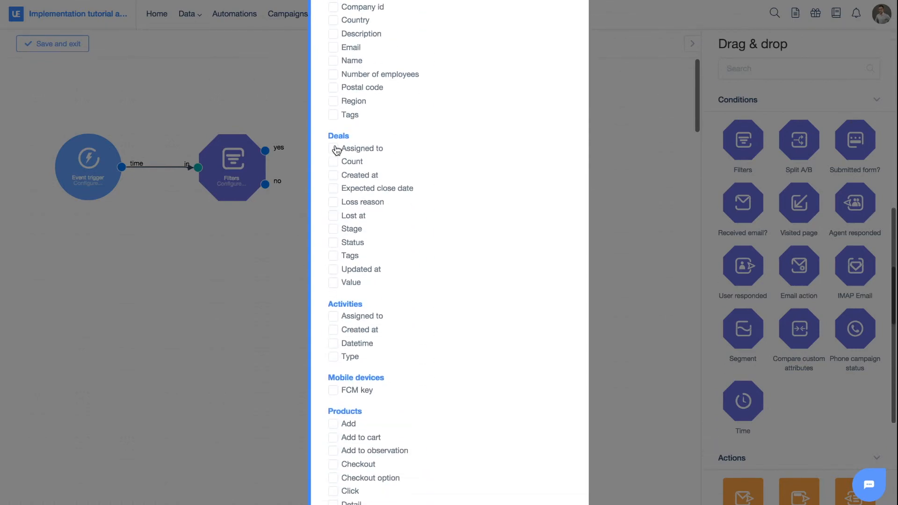
click(334, 162)
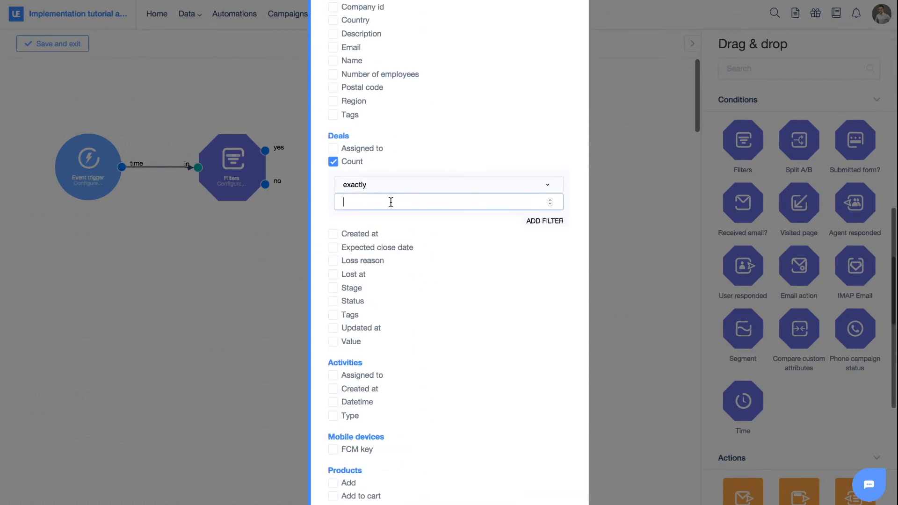
text(0)
click(327, 218)
scroll(526, 272, down, 7)
click(566, 464)
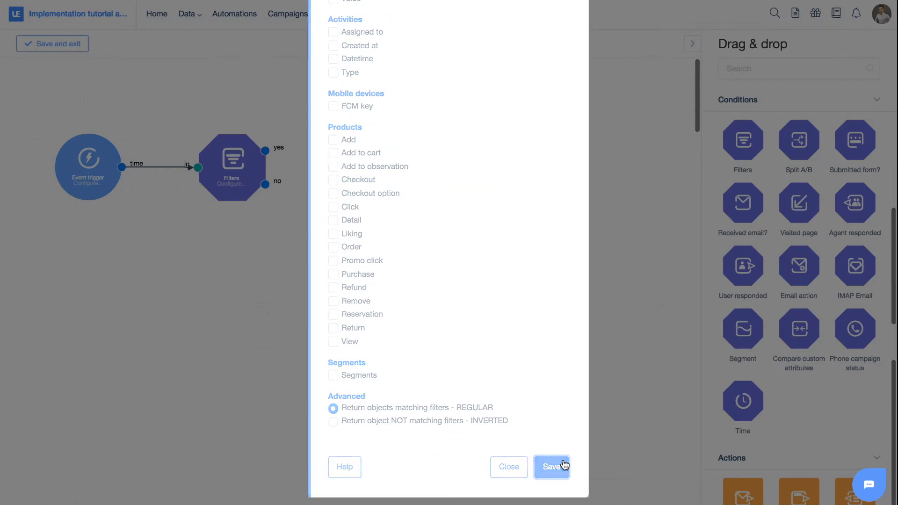
mouse_move(248, 164)
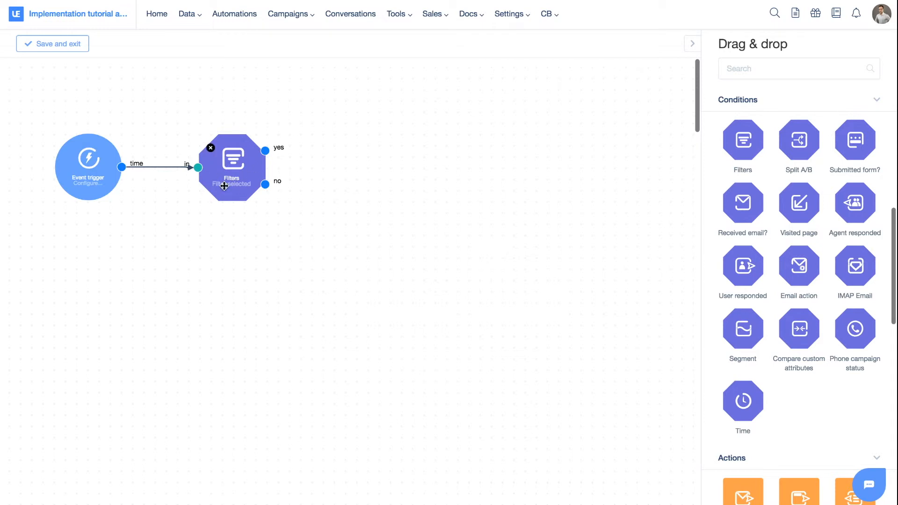
- Search the blocks for deal, add a Create a deal action and connect the Filters yes output to it
scroll(819, 323, down, 7)
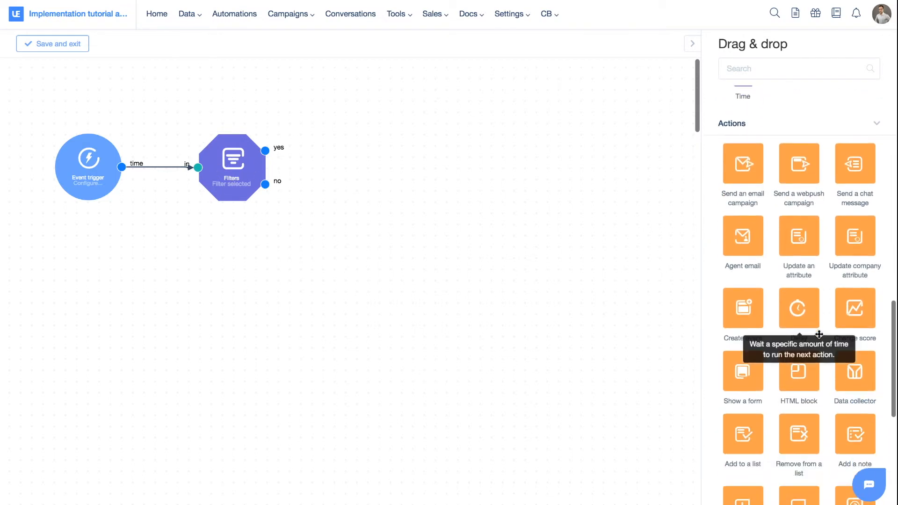
scroll(797, 173, down, 2)
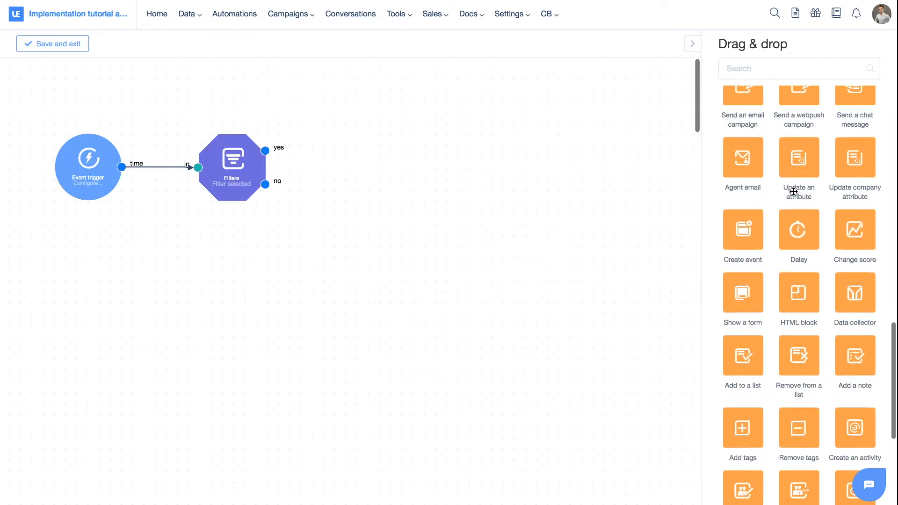
click(774, 65)
text(deal)
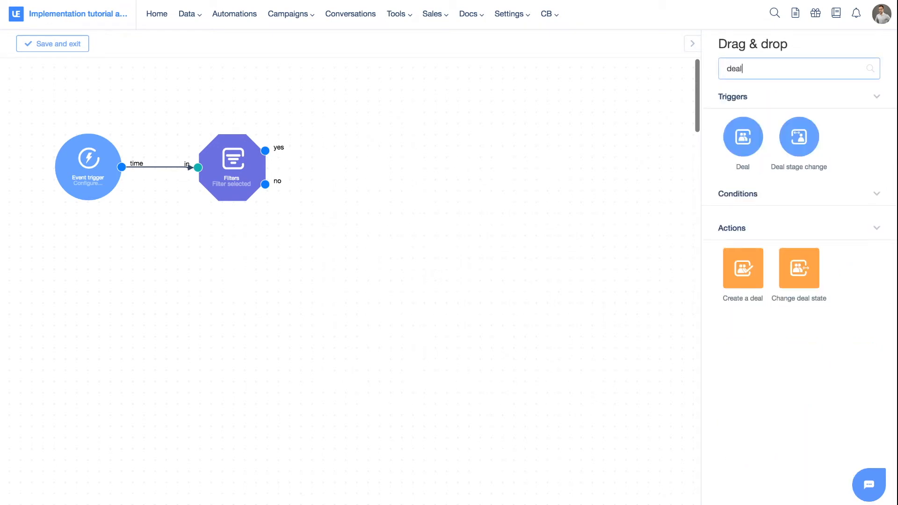
drag(779, 307, 421, 117)
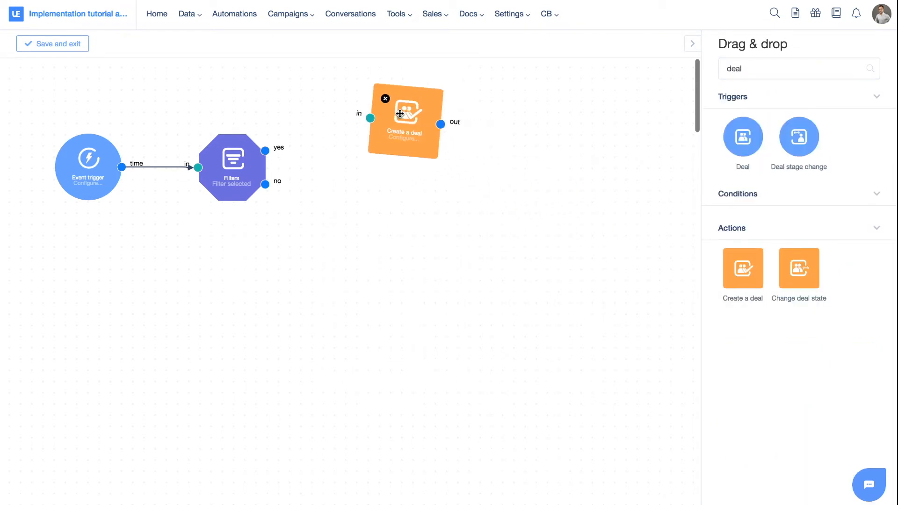
drag(265, 150, 350, 109)
- Open the Create a deal options, name the deal New registration deal {{receiver.email}} and set its value to 100
double_click(384, 121)
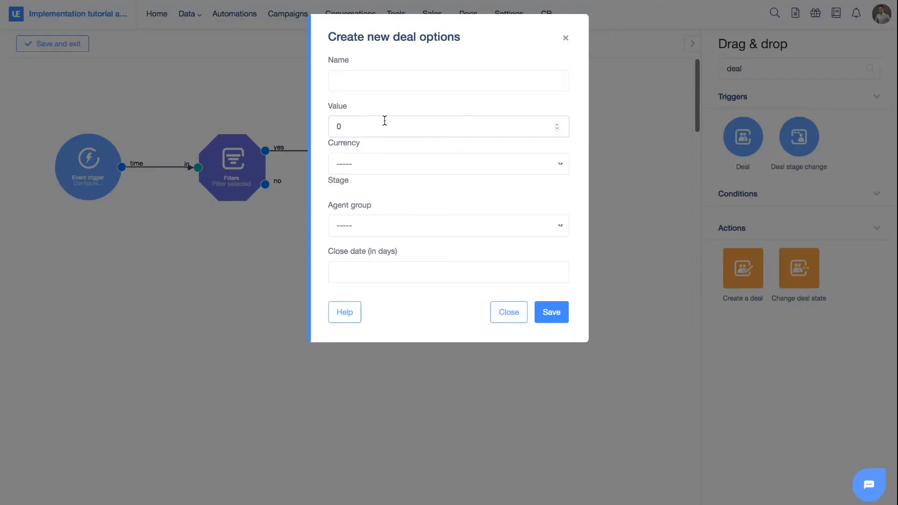
click(376, 81)
text(N)
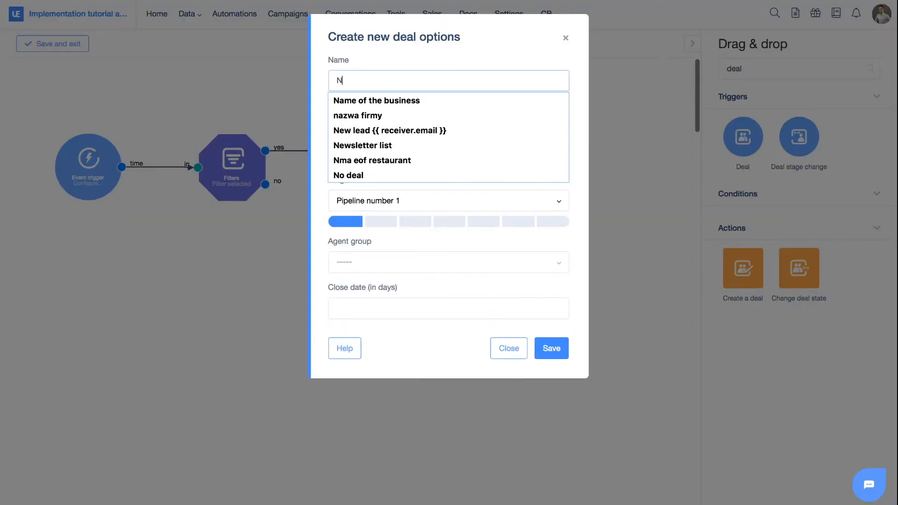
text(ew registration deal {{)
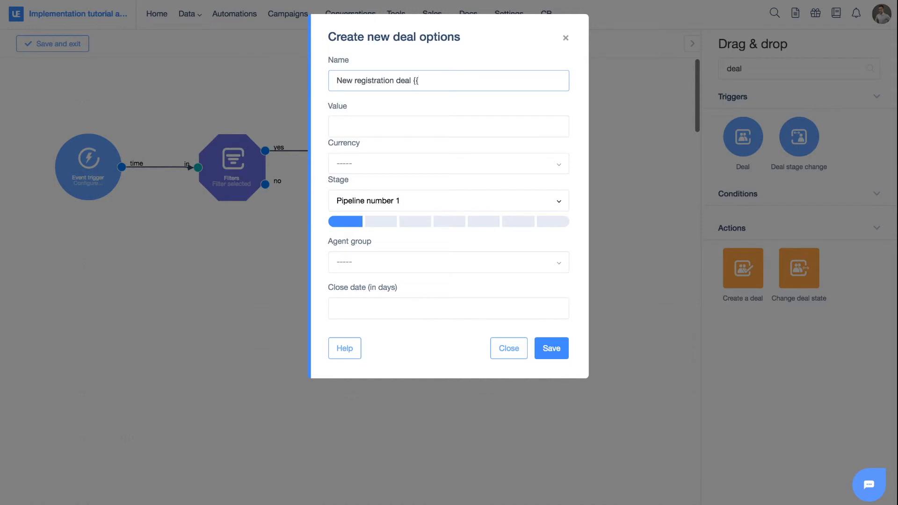
text(iver.email)
click(363, 125)
text(100)
- Set the deal currency to USD, pick an agent group, set the close date to 14 days and save
click(373, 164)
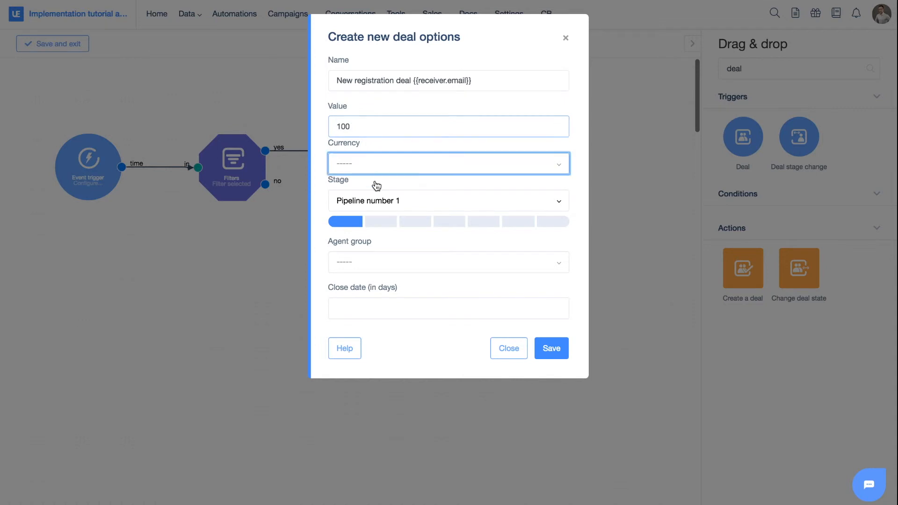
text(usd)
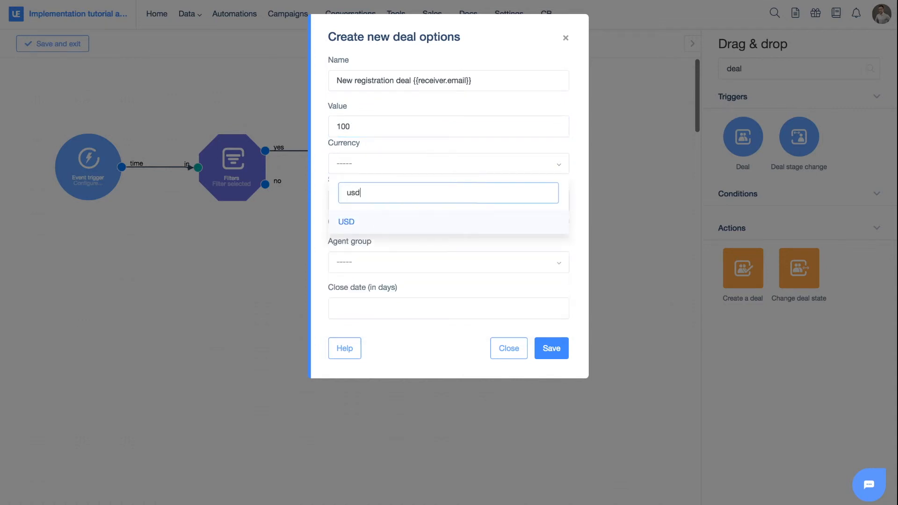
click(376, 227)
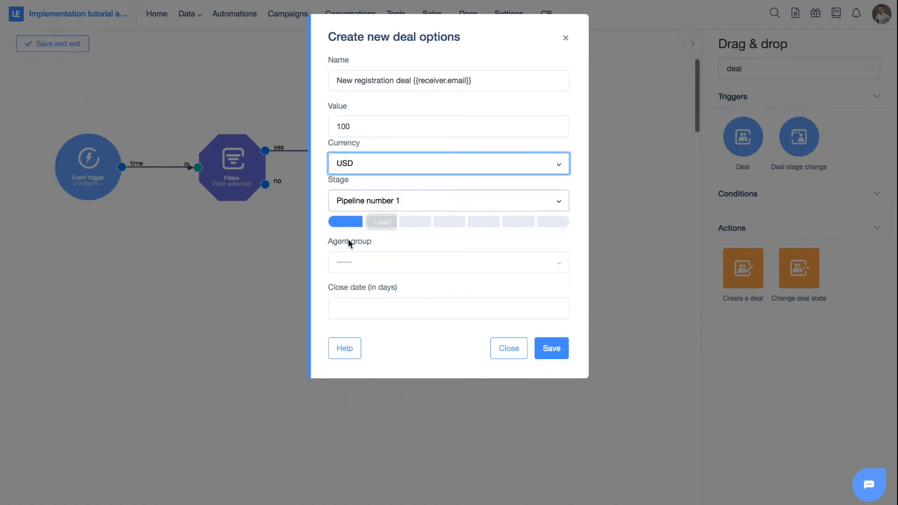
click(353, 263)
click(376, 313)
click(362, 306)
text(14)
click(550, 351)
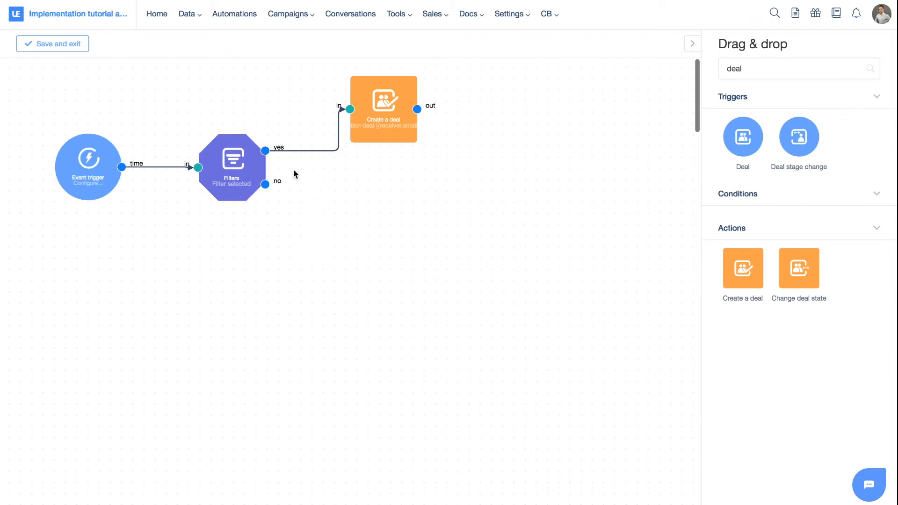
- Remove the yes connection, move the deal node aside and add a second Create a deal node below it
click(293, 151)
drag(380, 118, 471, 120)
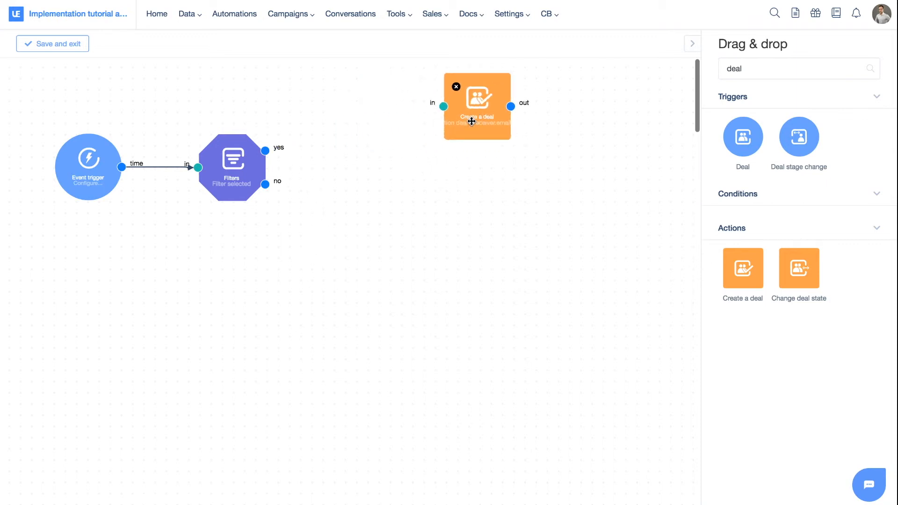
drag(746, 264, 473, 185)
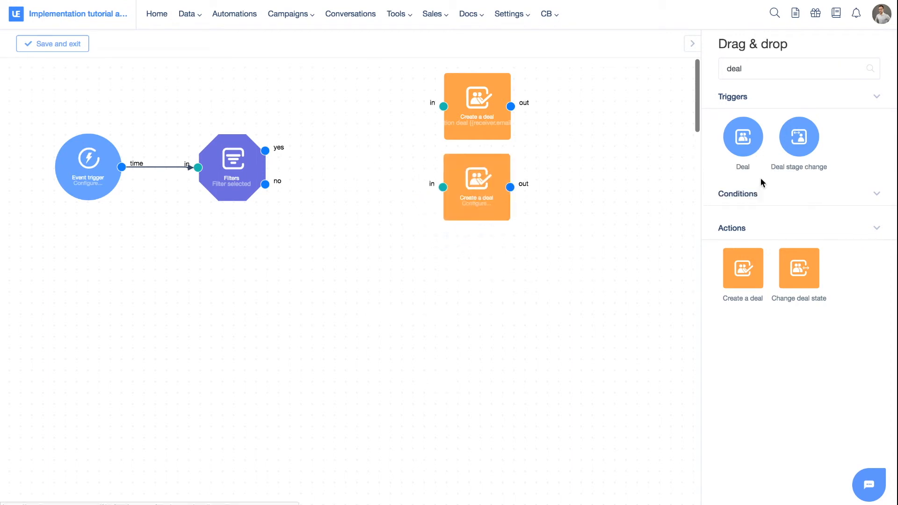
- Add a Split A/B condition between the Filters yes output and the two Create a deal nodes, branches a and b
double_click(761, 69)
text(a)
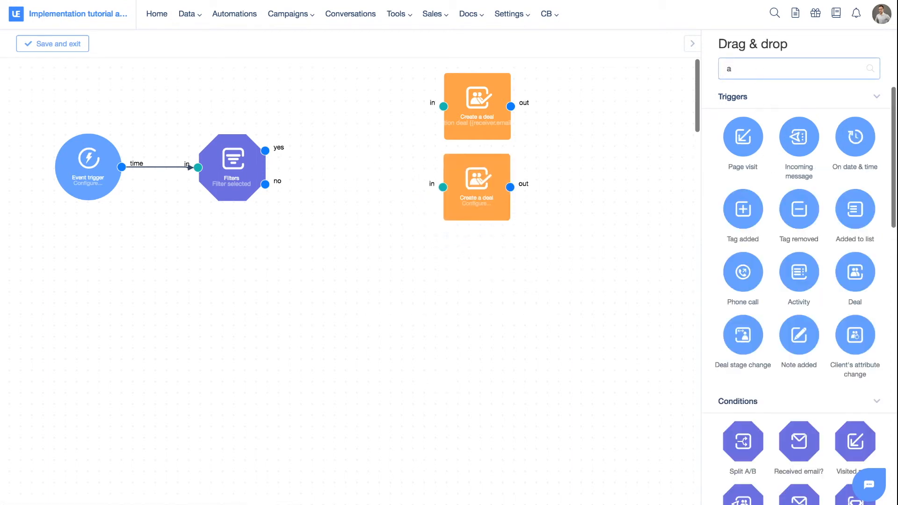
text(/b)
drag(744, 174, 357, 153)
drag(268, 151, 328, 155)
drag(395, 138, 443, 106)
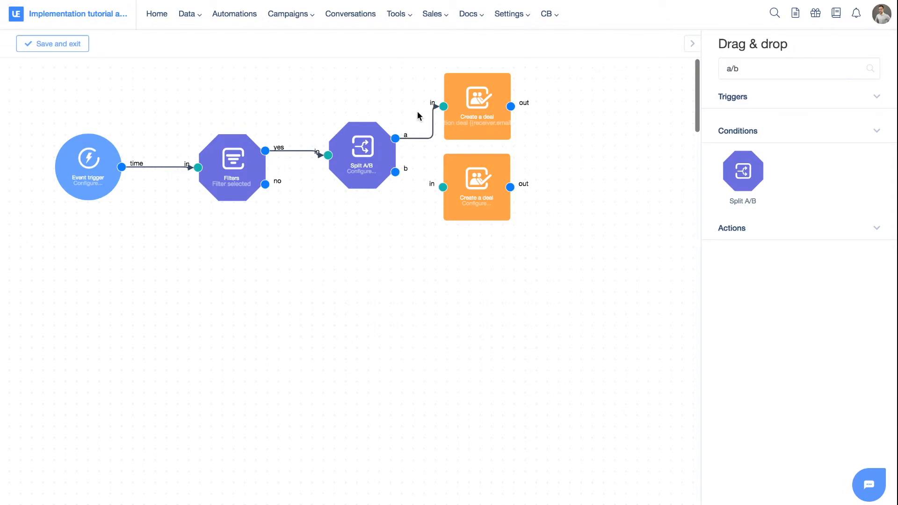
drag(395, 171, 443, 187)
- Set the Split A/B balance to 50 and save it
click(366, 157)
click(423, 81)
text(50)
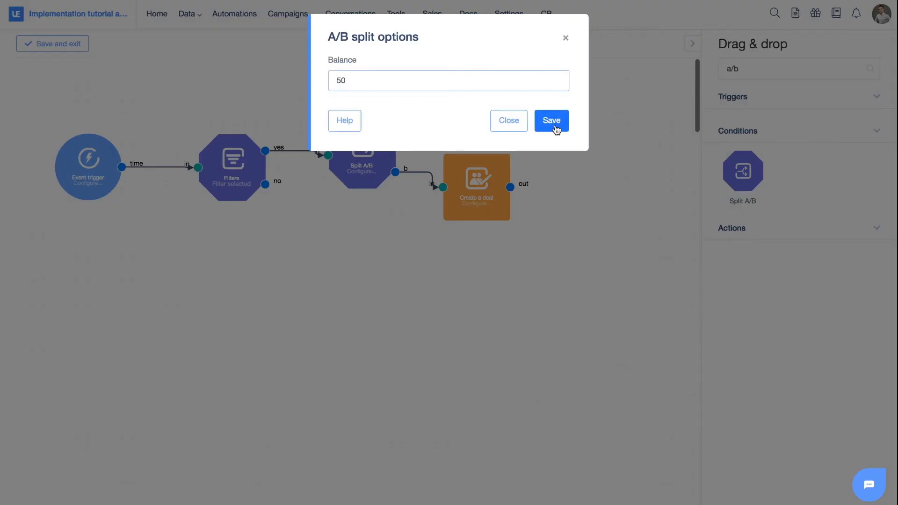
click(552, 120)
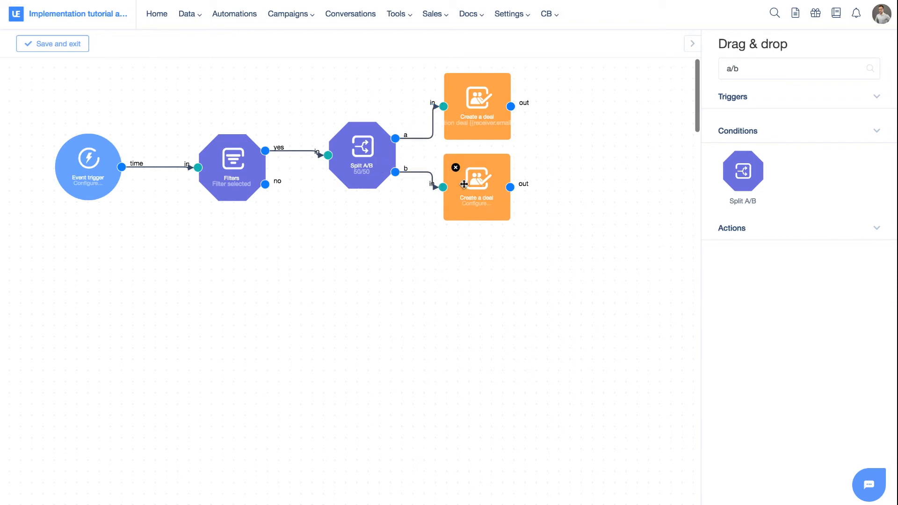
- Clear the block search, add a second Filters condition and connect the first Filters' no output to it
drag(355, 173, 356, 167)
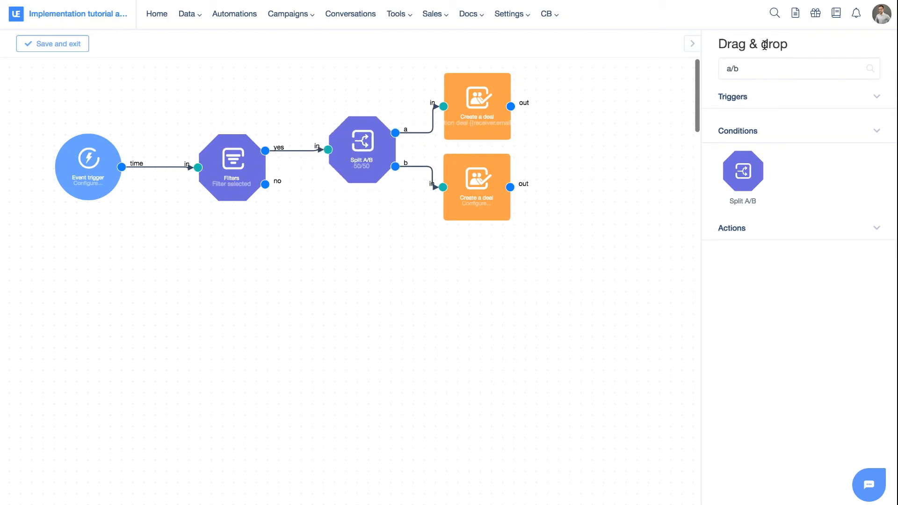
drag(722, 67, 751, 68)
key(BackSpace)
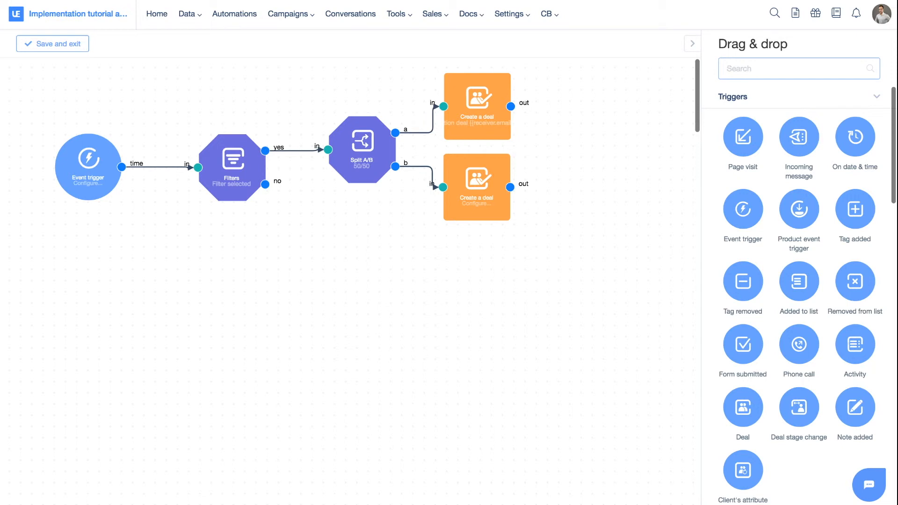
scroll(742, 316, down, 5)
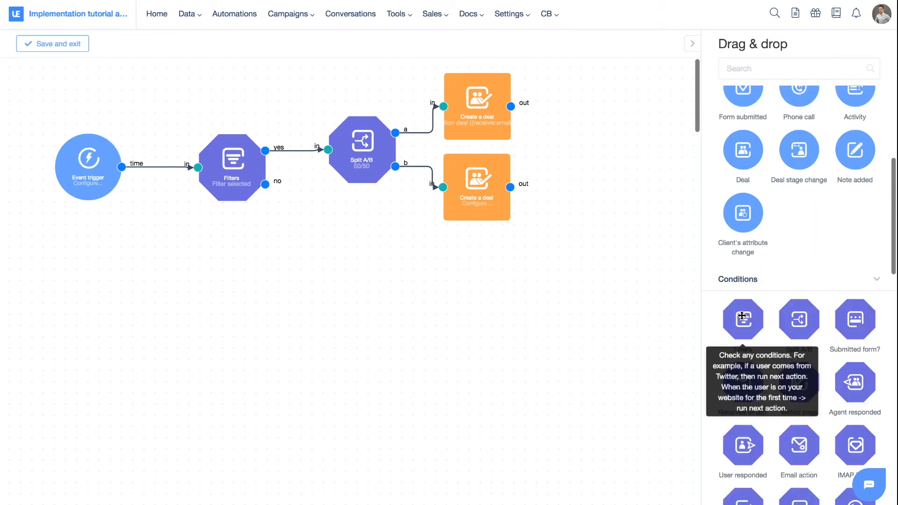
drag(742, 316, 368, 283)
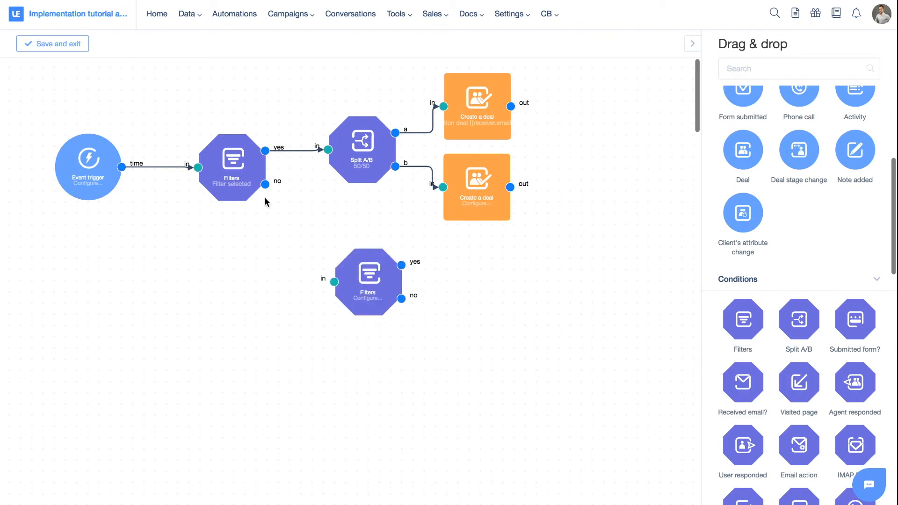
drag(266, 184, 334, 282)
- Configure the second Filters to match deals assigned exactly to a specific user and save it
click(368, 294)
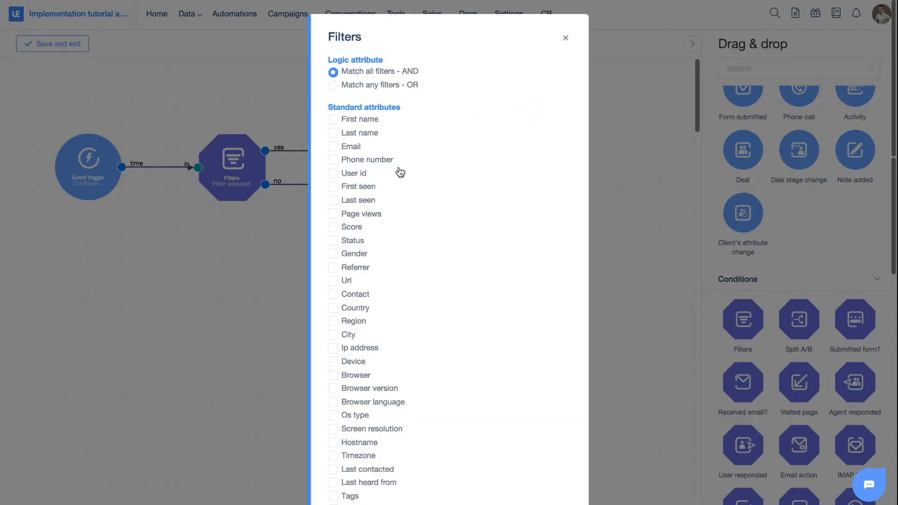
scroll(400, 172, down, 4)
scroll(400, 172, down, 10)
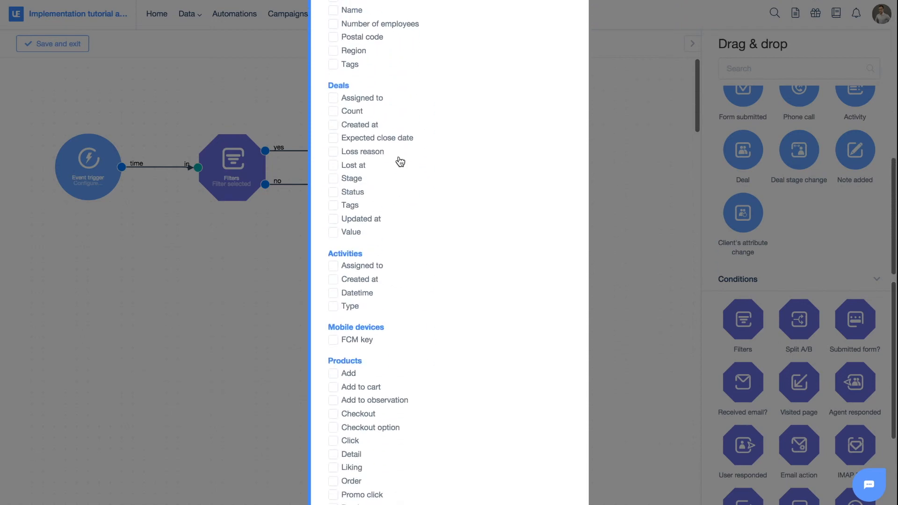
click(334, 98)
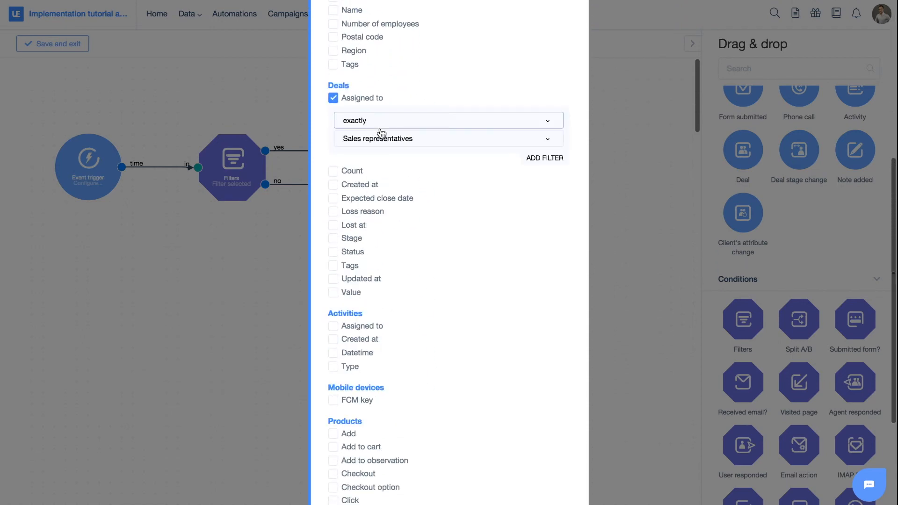
click(398, 140)
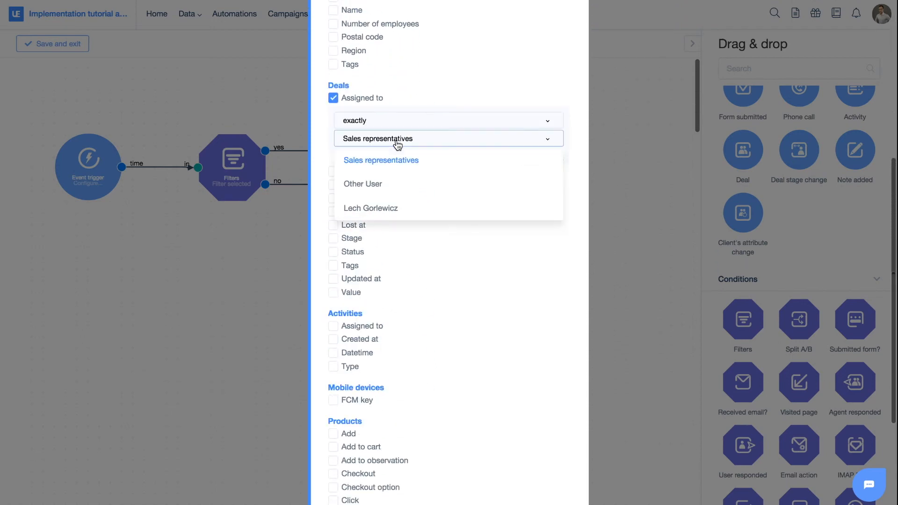
click(392, 206)
scroll(427, 155, down, 6)
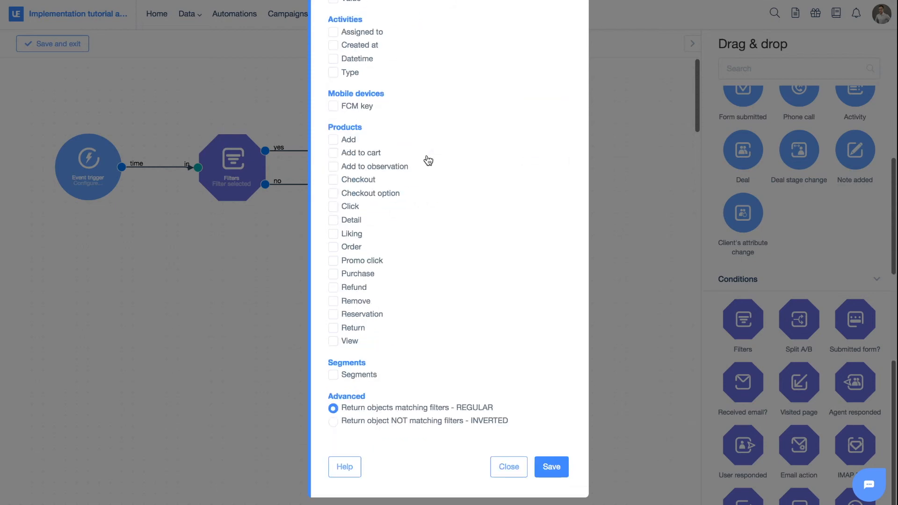
click(544, 466)
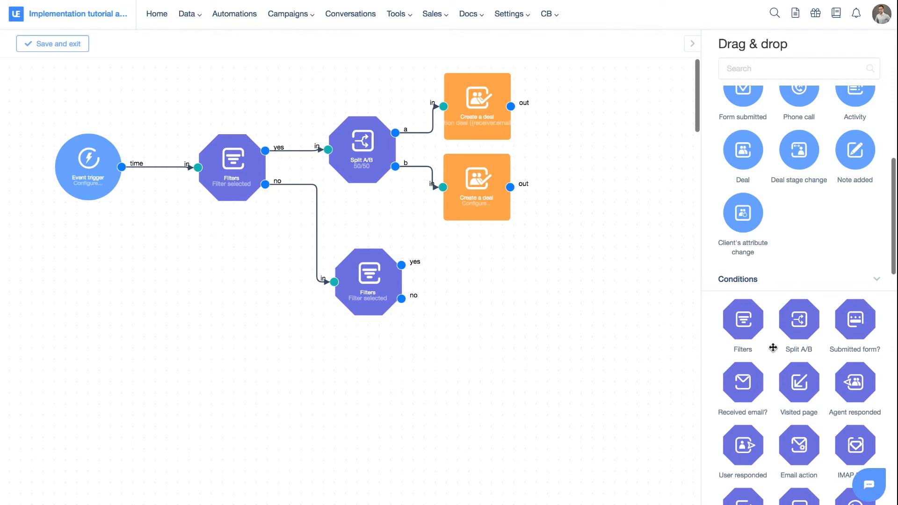
- Search for agent blocks, add an Agent email action and connect the second Filters' yes output to it
scroll(773, 347, down, 10)
click(766, 70)
text(ag)
drag(743, 268, 501, 274)
drag(405, 269, 473, 272)
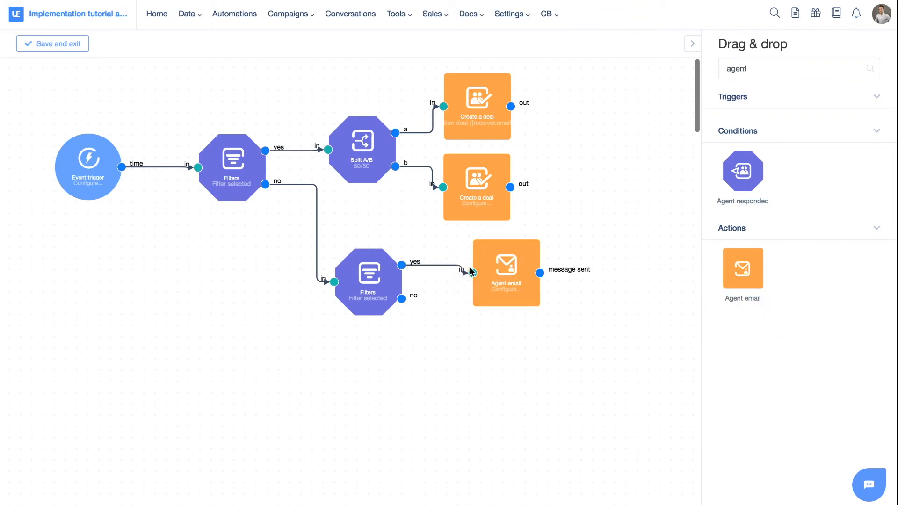
- Open the Agent email options and select the recipient agent
double_click(512, 283)
click(361, 262)
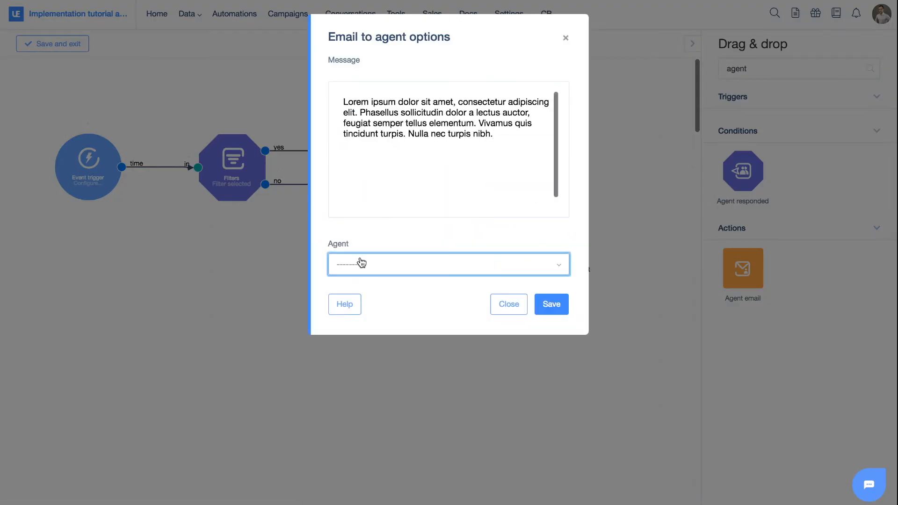
click(364, 313)
- Replace the message with 'Hey, the user {{receiver.name}} with email address {{receiver.email}} has converted again. Check their user profile to learn more.' and save
triple_click(391, 149)
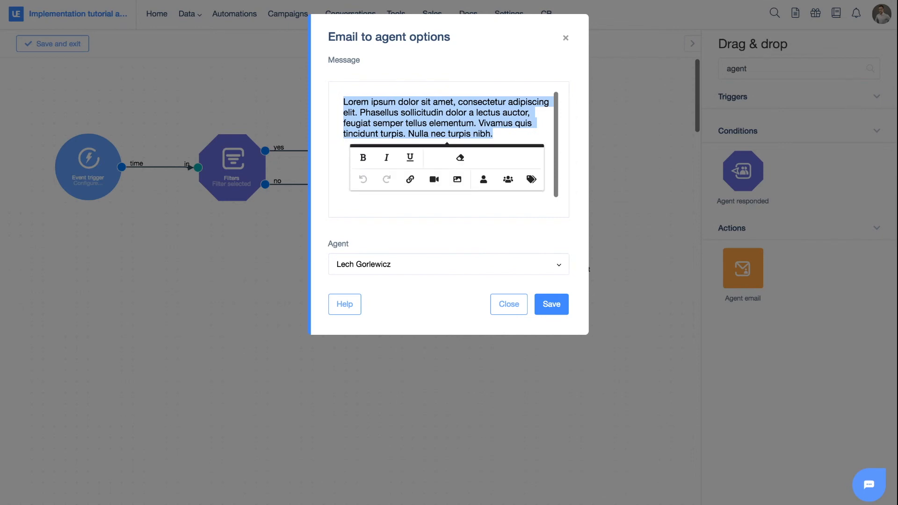
text(Hey, the agent)
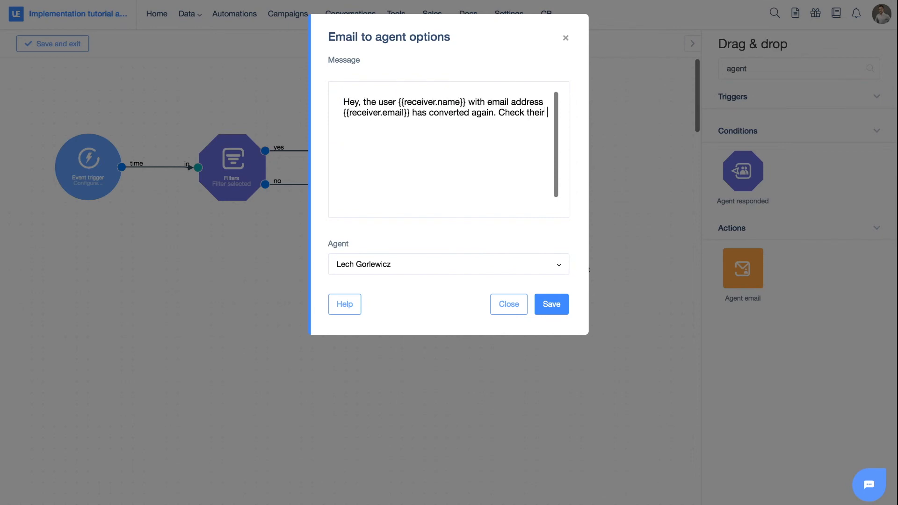
text(user pro)
key(BackSpace)
key(BackSpace)
key(BackSpace)
key(BackSpace)
text(to learn more.)
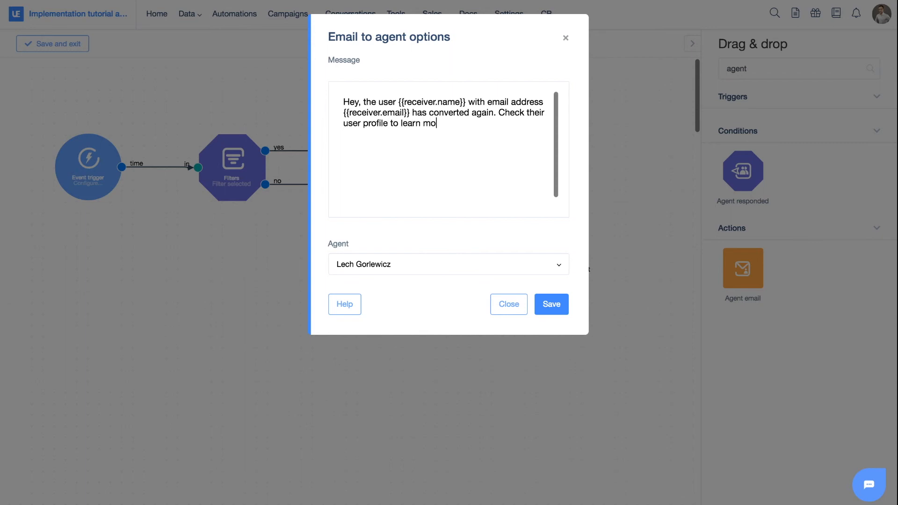
click(551, 304)
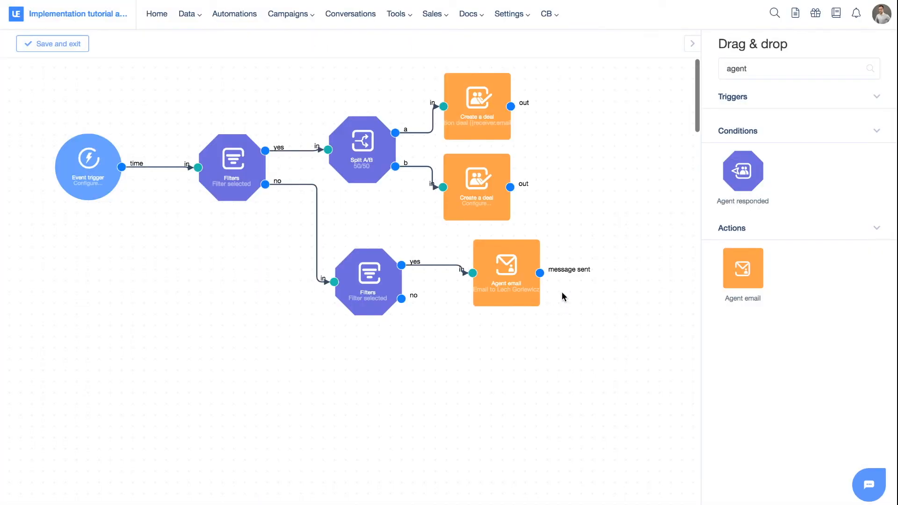
- Add a second Agent email on the second Filters' no output and copy the first agent email's message
drag(743, 268, 484, 349)
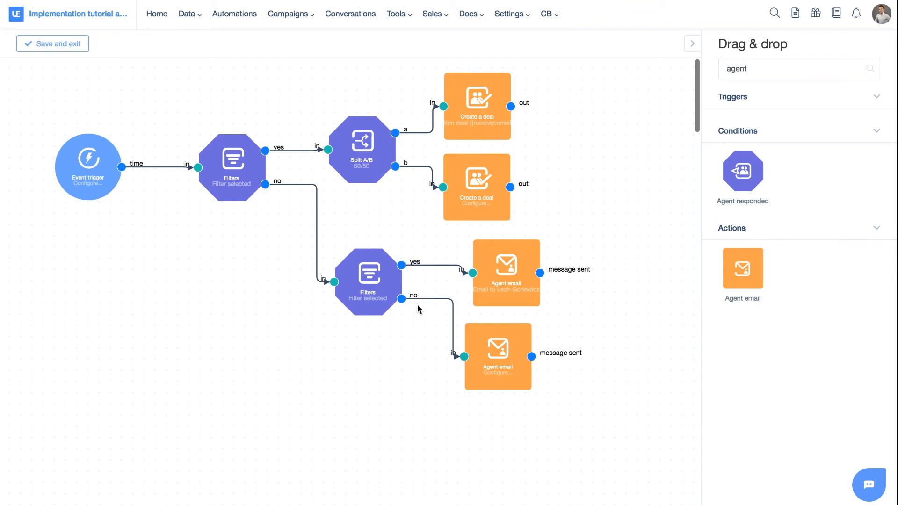
click(499, 252)
triple_click(443, 114)
key(ctrl+c)
click(565, 39)
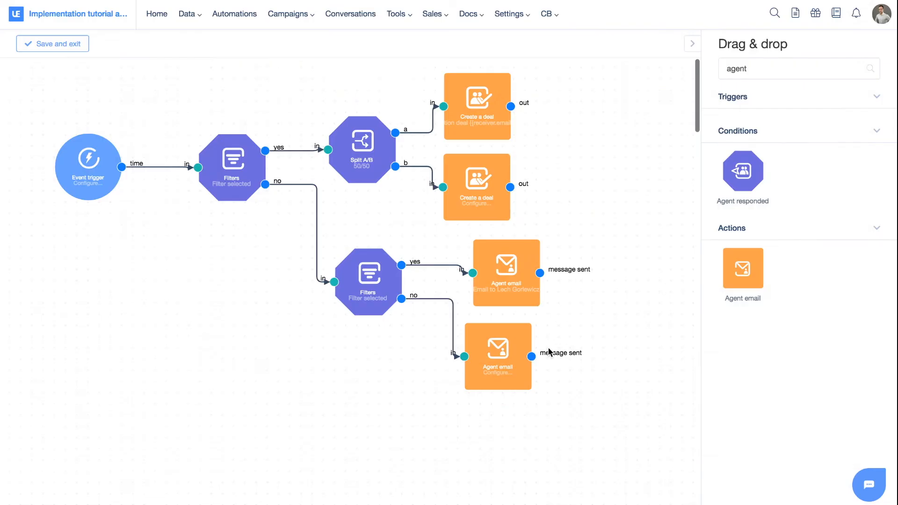
- Paste the copied message into the second Agent email, choose the recipient agent and save
click(497, 352)
triple_click(429, 155)
key(ctrl+v)
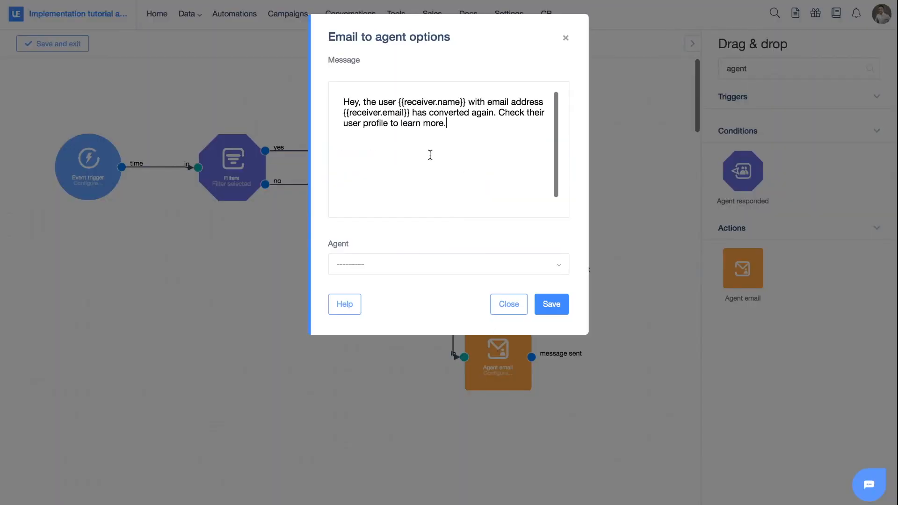
click(420, 275)
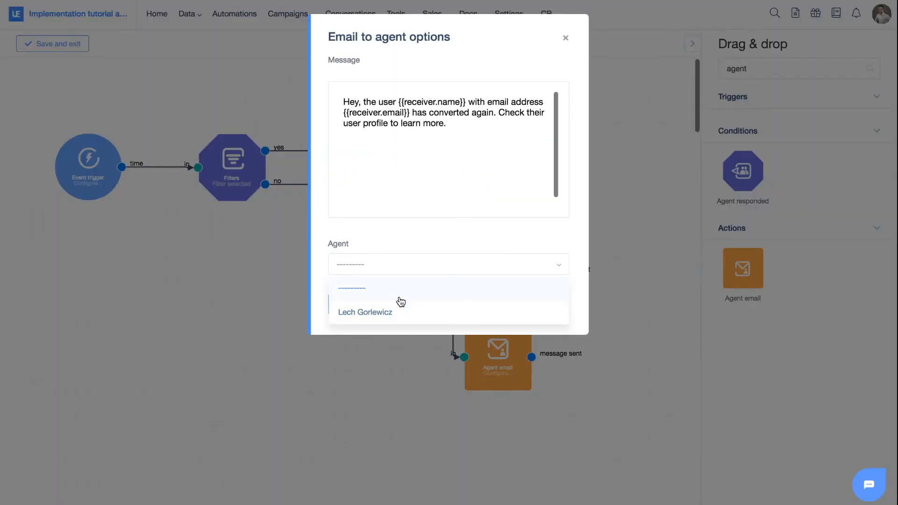
click(398, 306)
click(545, 312)
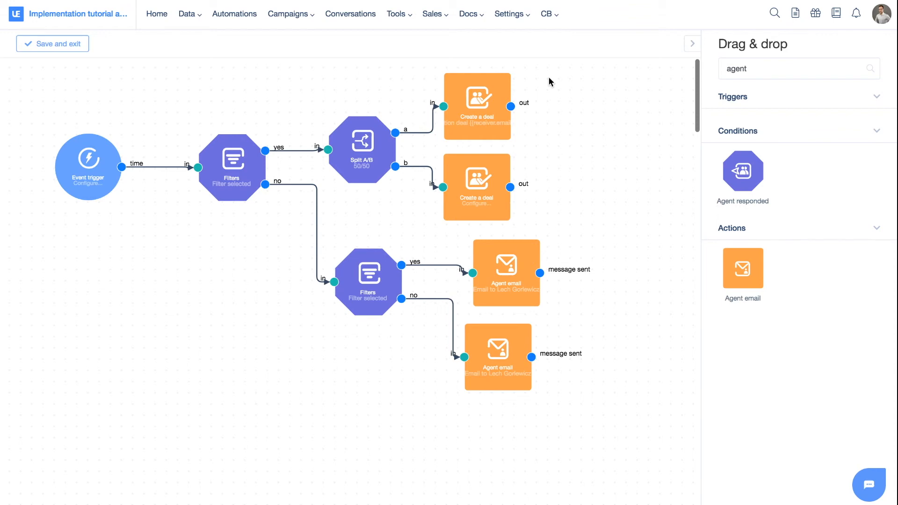
- Search for activity blocks, add a Create an activity action, connect the first Create a deal's out to it and open its options
click(765, 69)
key(ctrl+a)
key(BackSpace)
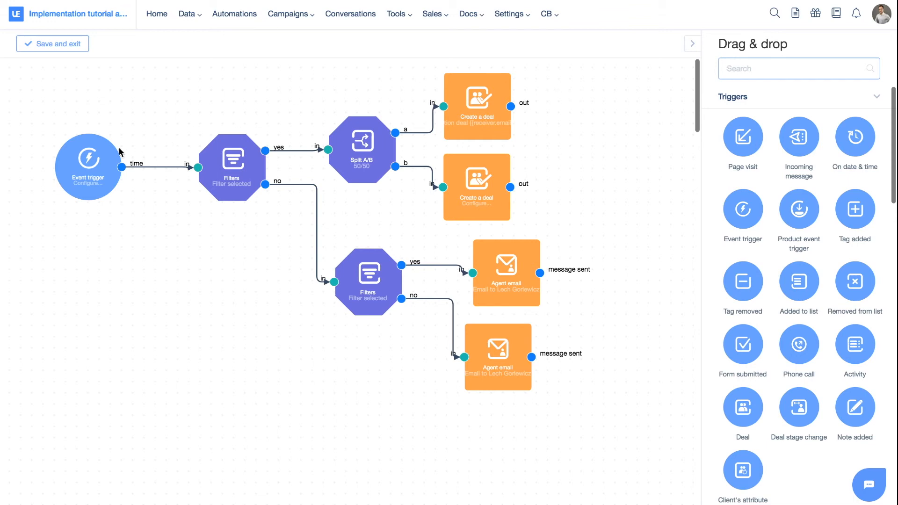
drag(347, 146, 344, 151)
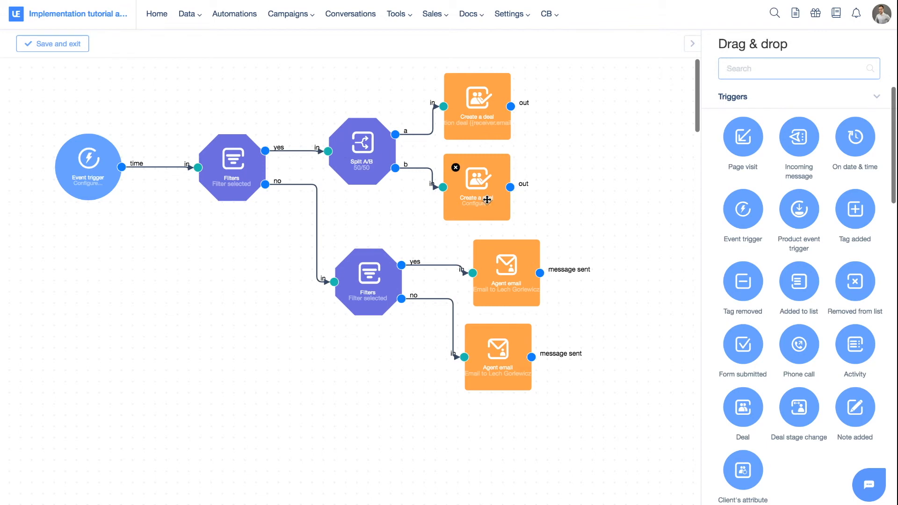
scroll(417, 230, right, 3)
scroll(417, 230, right, 3)
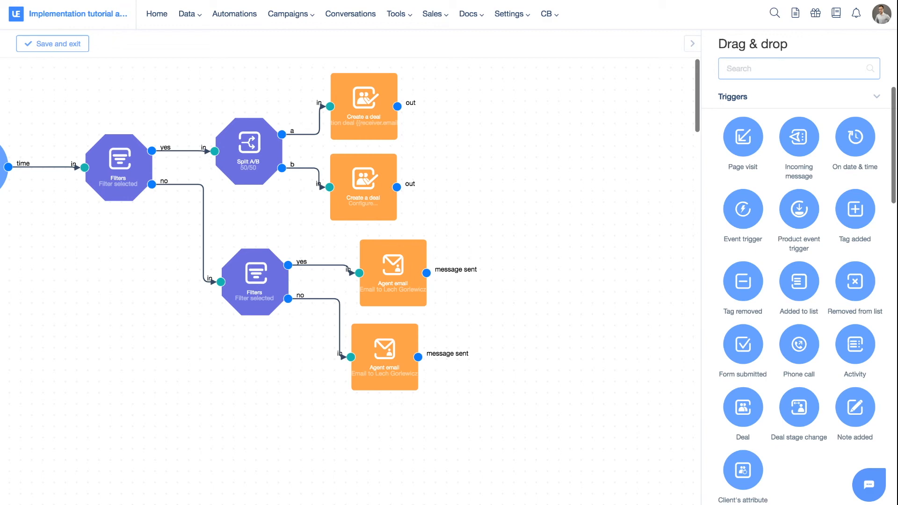
text(activi)
drag(762, 268, 515, 76)
drag(398, 107, 518, 110)
double_click(518, 110)
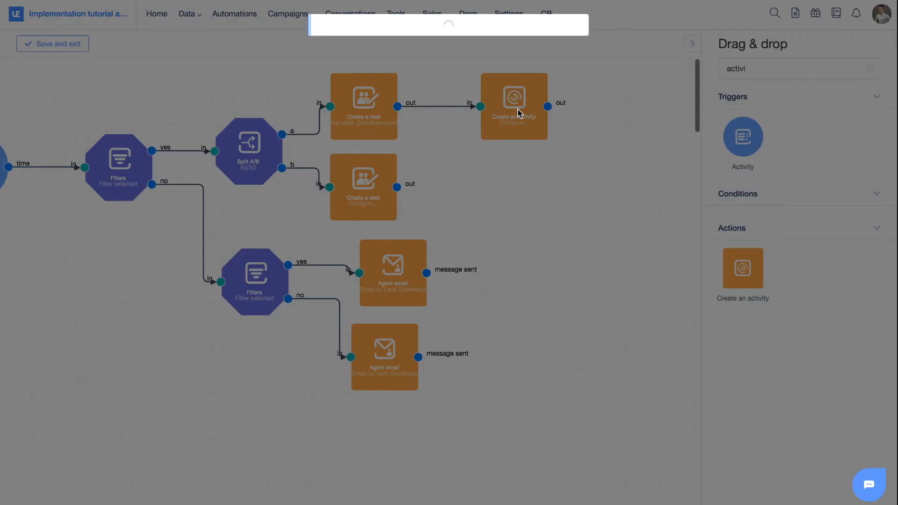
- Set the activity type to E-mail, the name to 'Send a welcome email' and the datetime to 1000 minutes
click(384, 79)
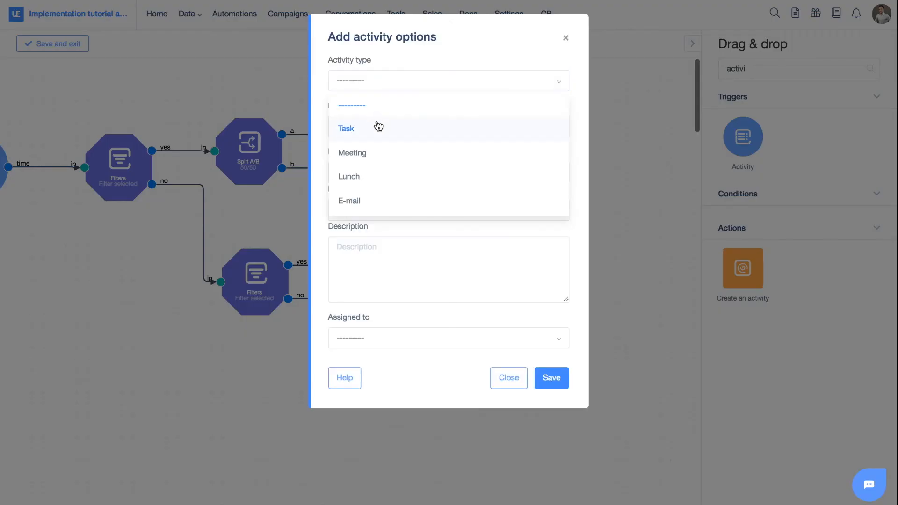
click(374, 200)
click(377, 134)
text(Send a welcome email)
click(371, 172)
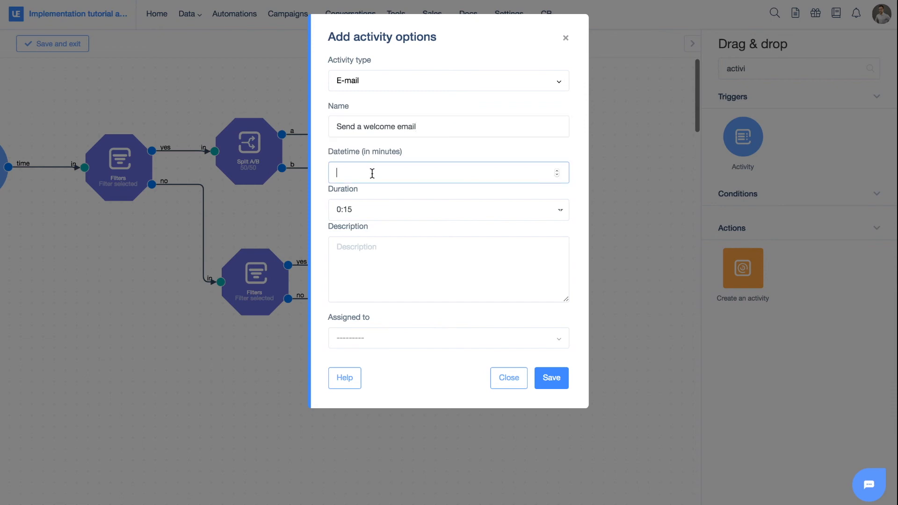
text(1000)
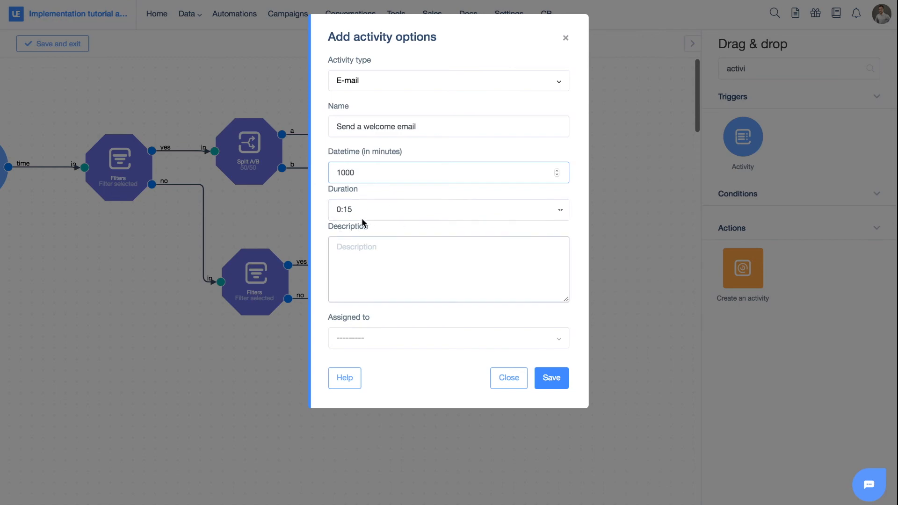
- Assign the activity to the agent, enter the description 'This is the description' and save
click(372, 342)
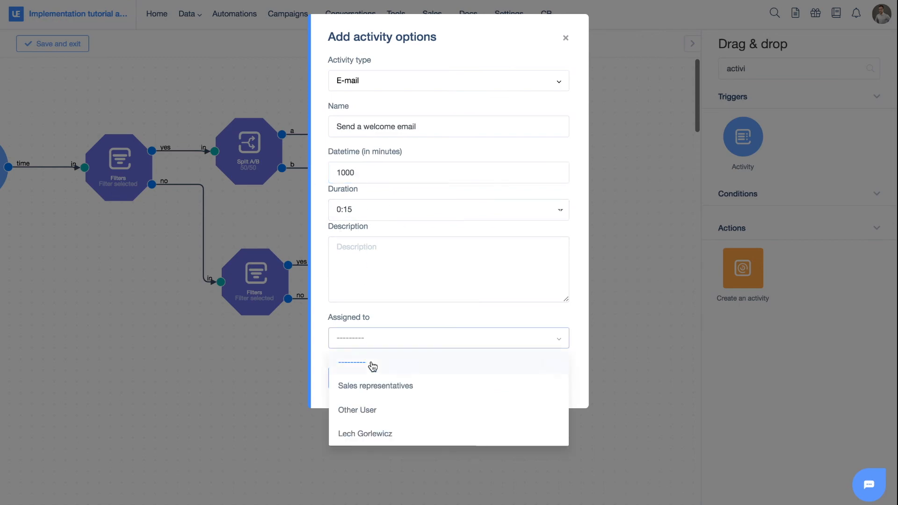
click(377, 429)
click(557, 388)
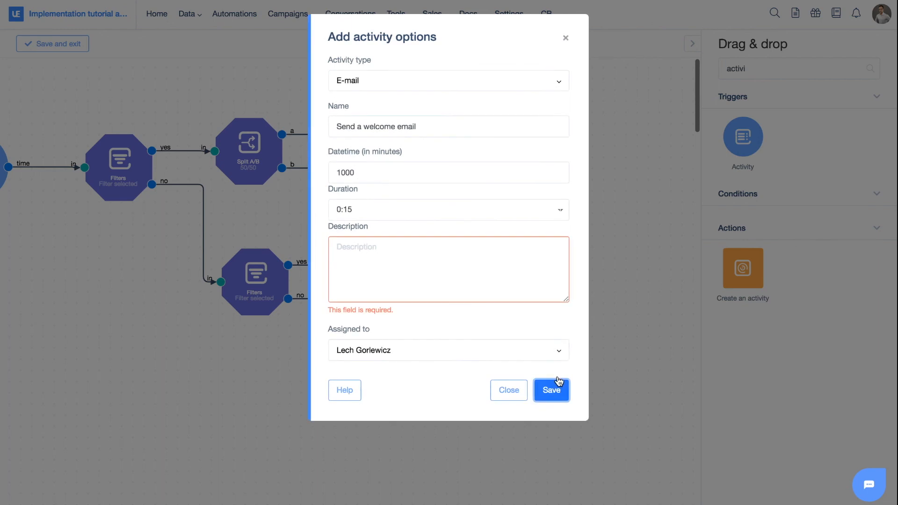
click(394, 262)
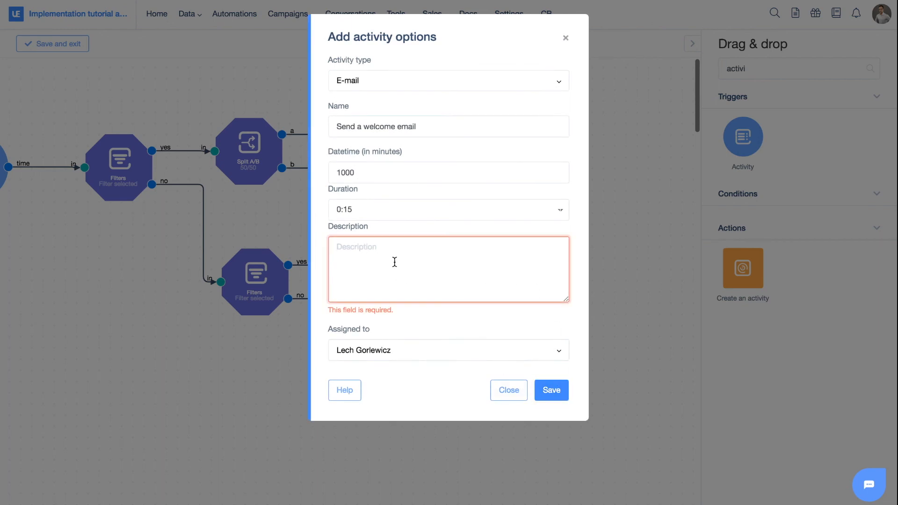
text(This is the description)
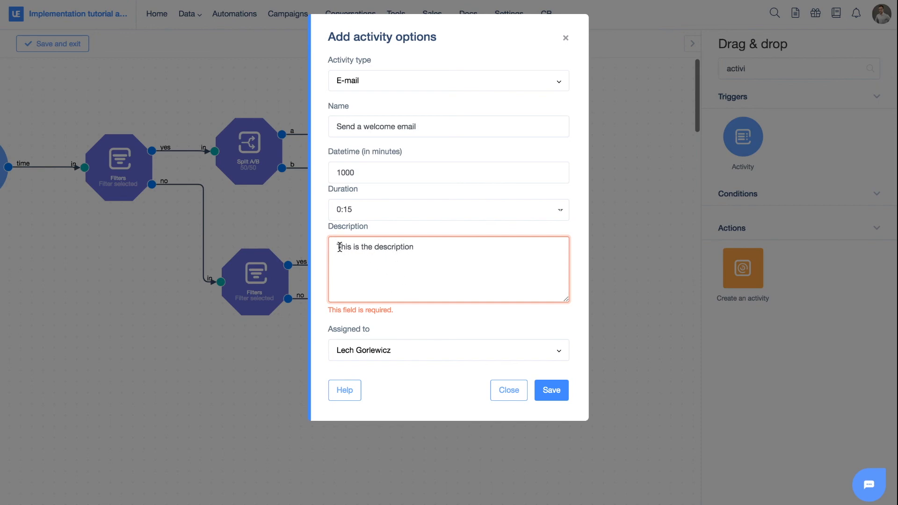
drag(339, 247, 440, 253)
click(440, 253)
click(564, 401)
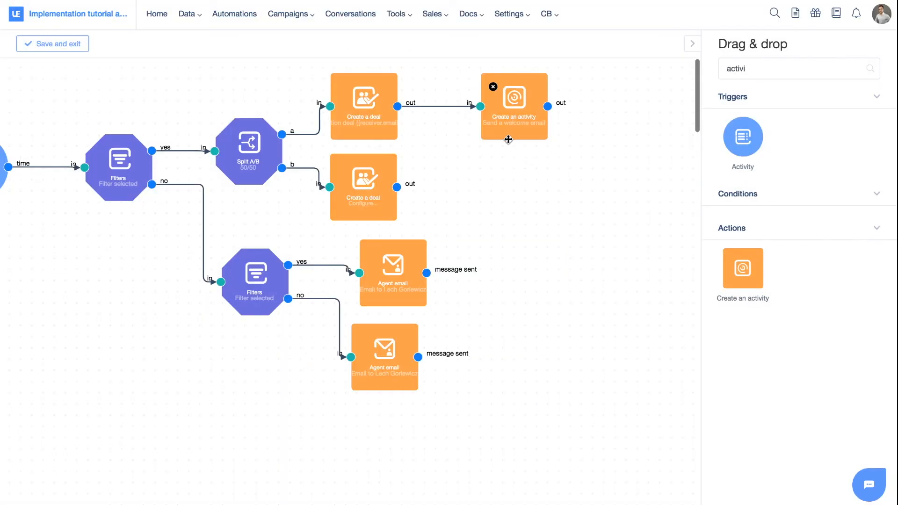
- Add a second Create an activity action and connect the second Create a deal's out to it
drag(733, 267, 502, 188)
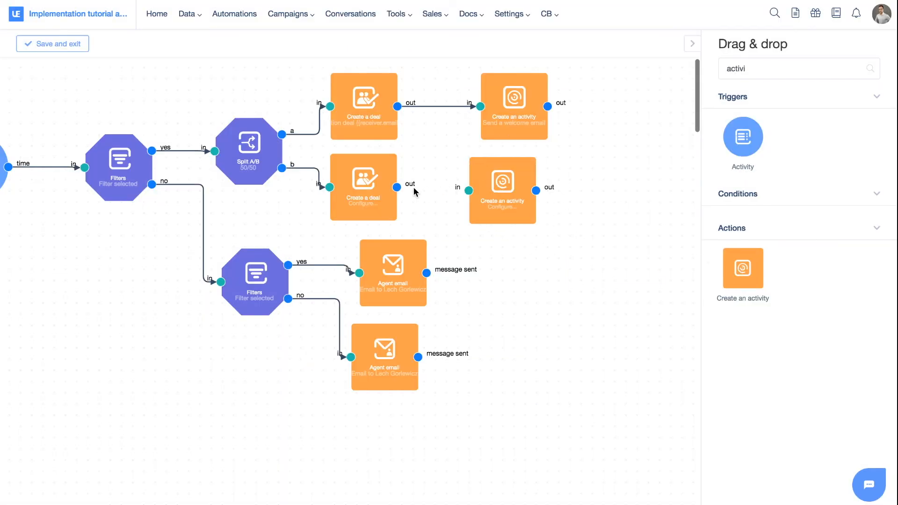
drag(399, 187, 516, 185)
scroll(416, 178, left, 2)
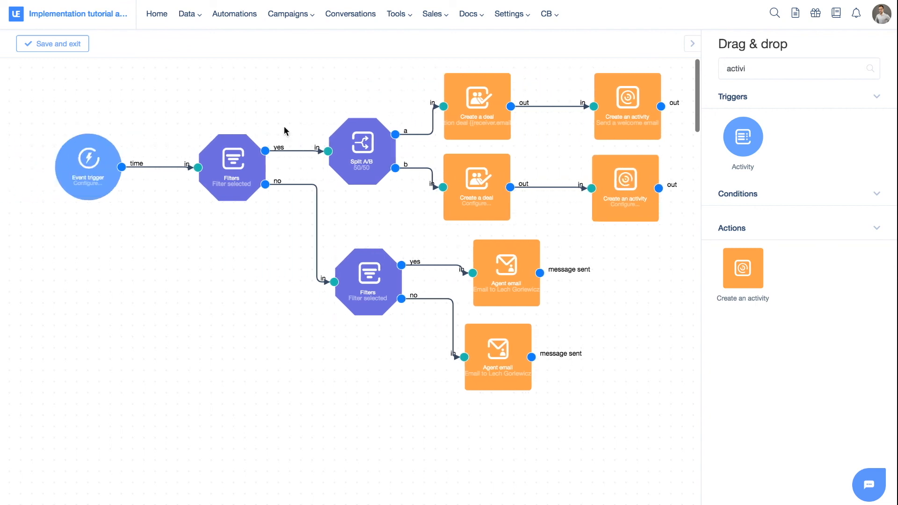